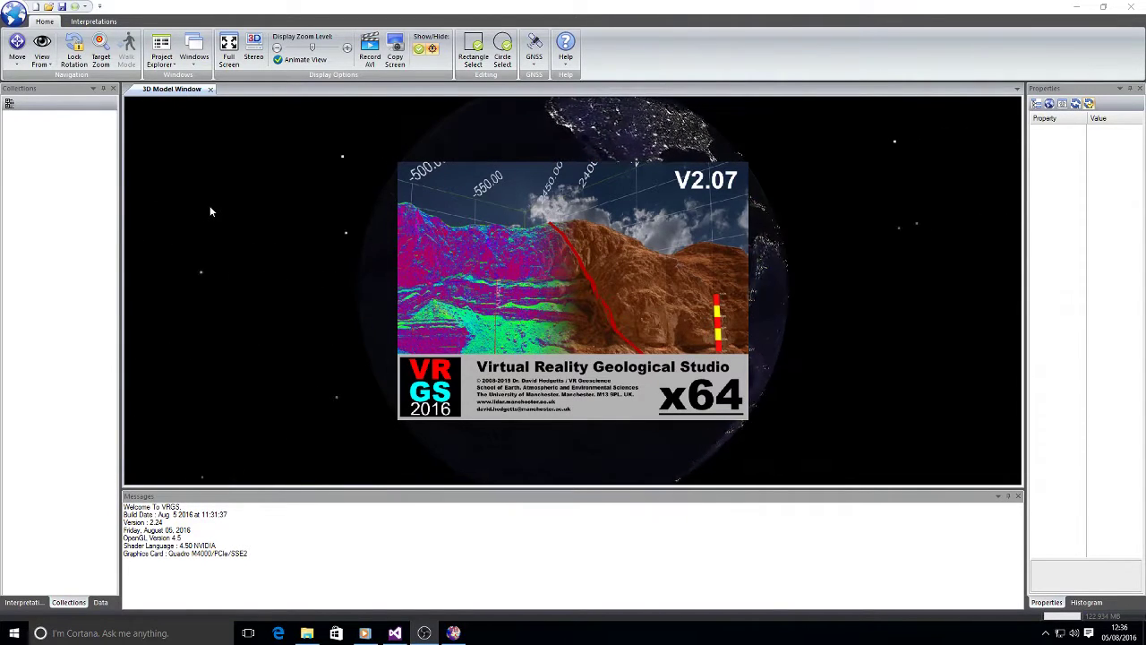
Open the existing project file VRGS_DemoGeoref.vgp from the VRGS_DemoProject folder.
left_click(14, 13)
left_click(39, 66)
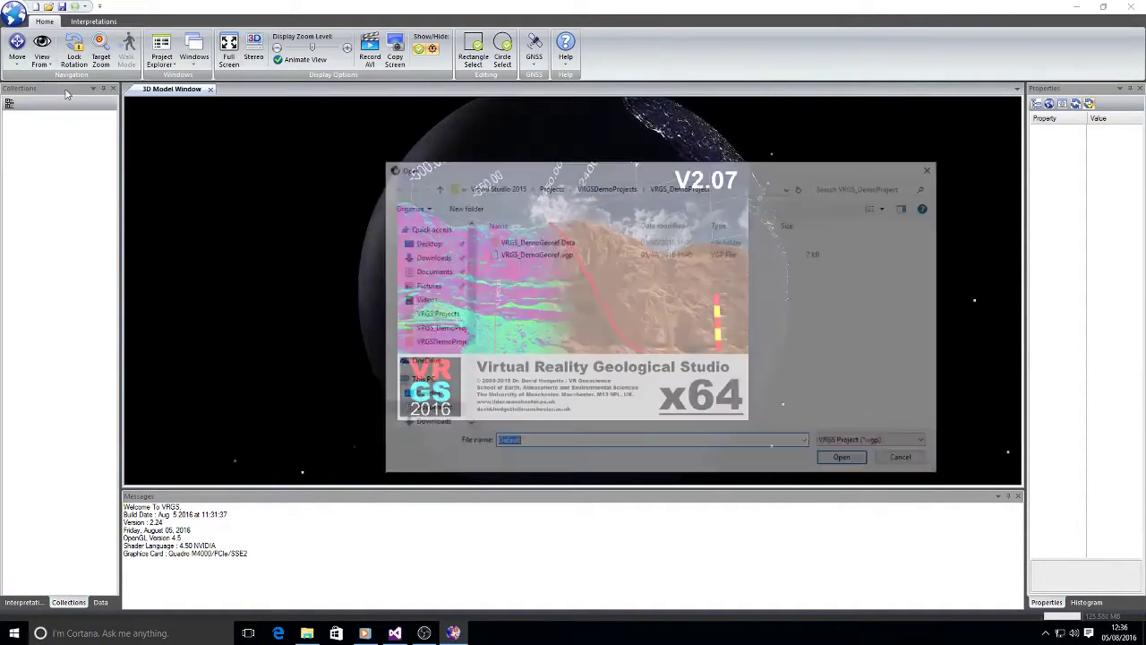
double_click(510, 255)
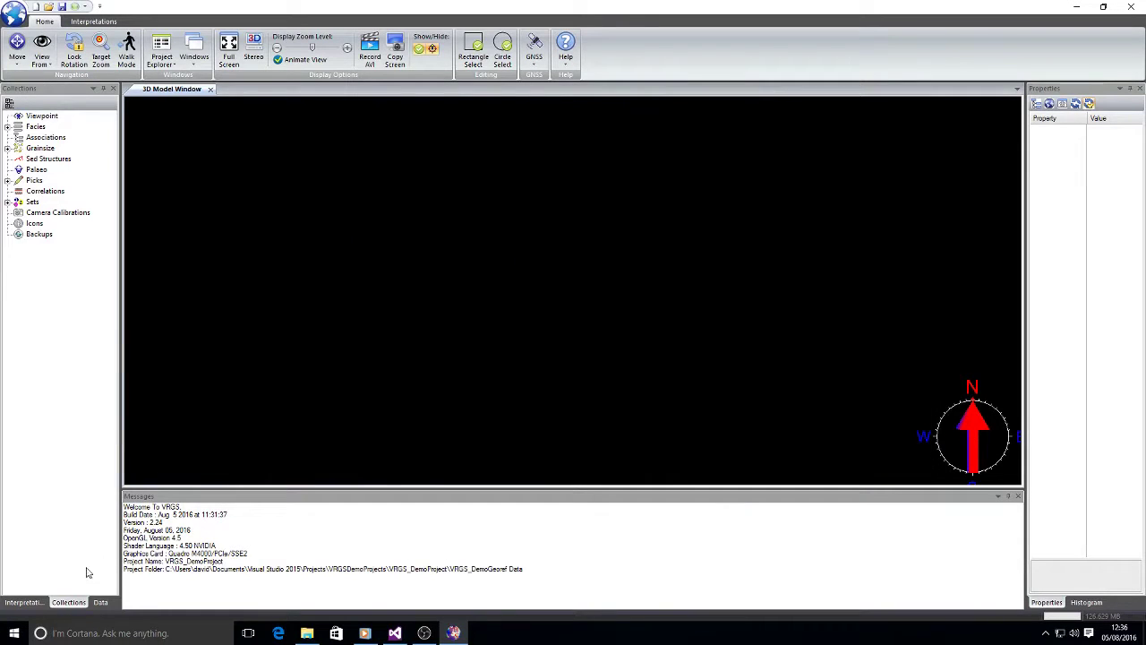
Display the Color_prerift_02 triangular mesh and go to it in the 3D view.
left_click(100, 602)
left_click(8, 160)
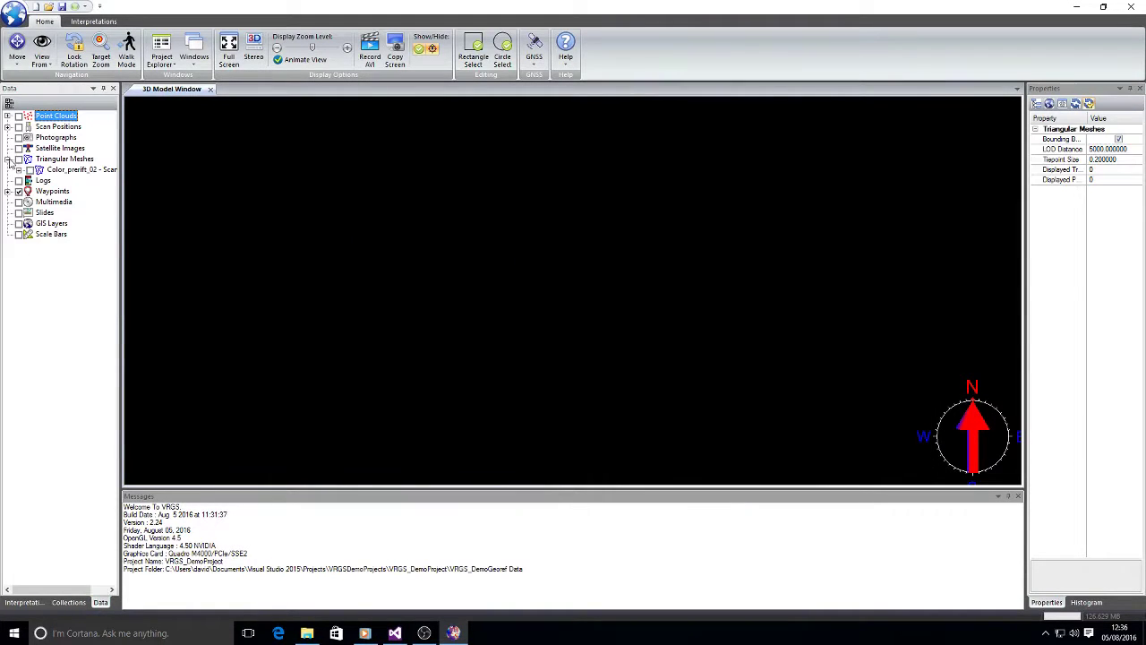
left_click(29, 171)
right_click(59, 170)
left_click(80, 179)
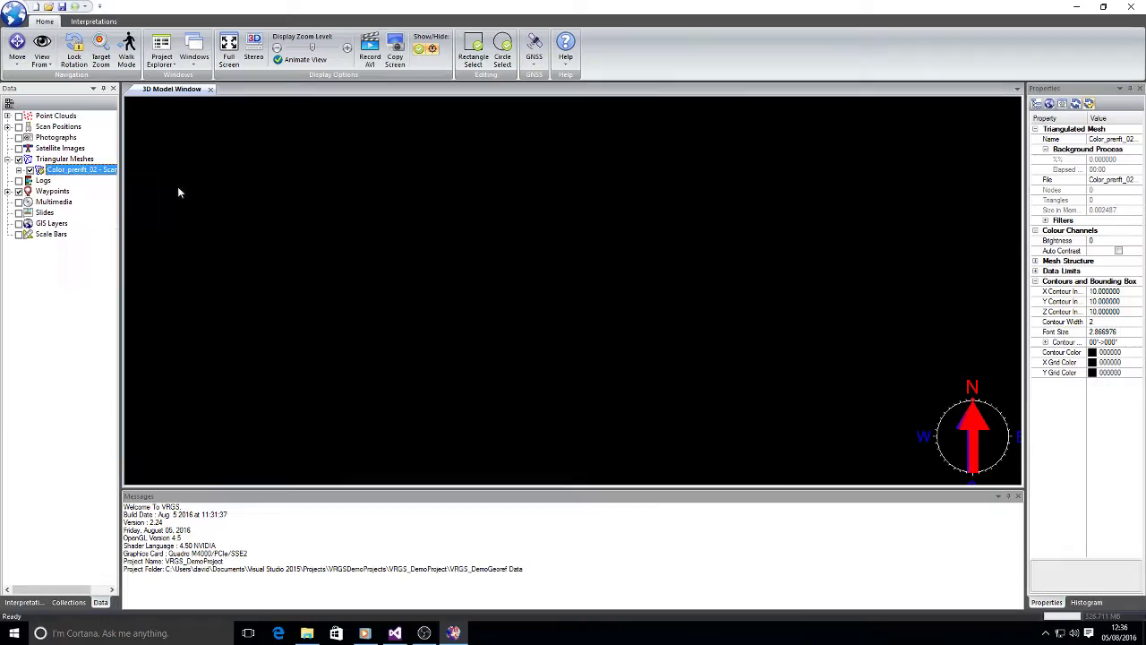
left_click_drag(639, 363, 667, 340)
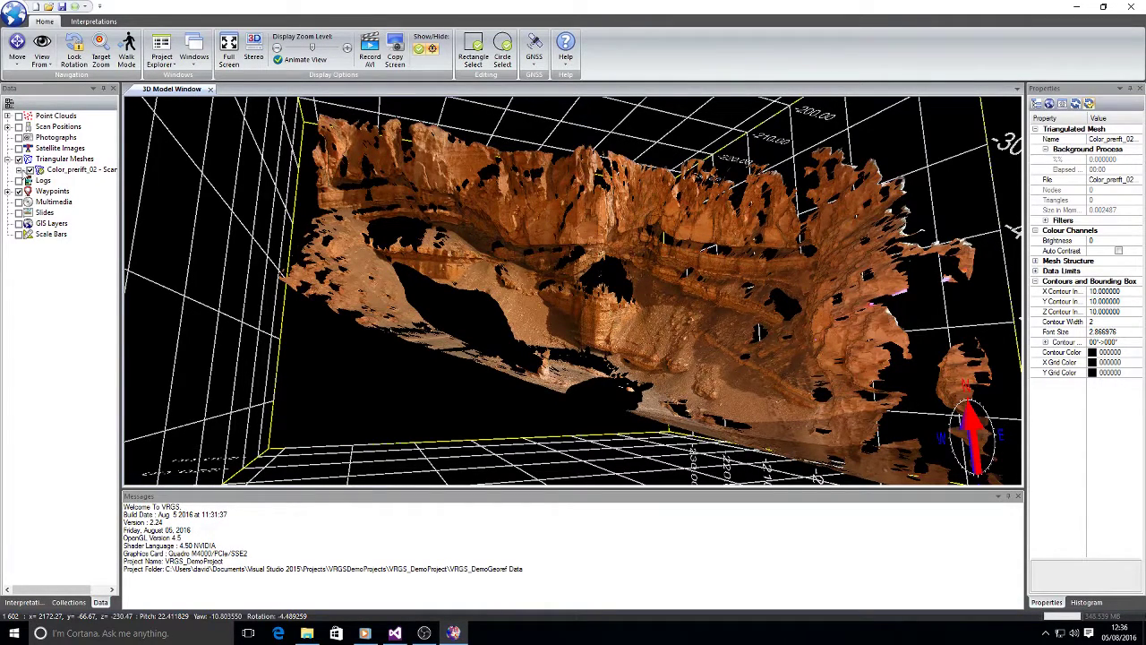
Show Tiepoint0 through Tiepoint3 of the Color_prerift_02 mesh in the 3D view.
left_click(22, 170)
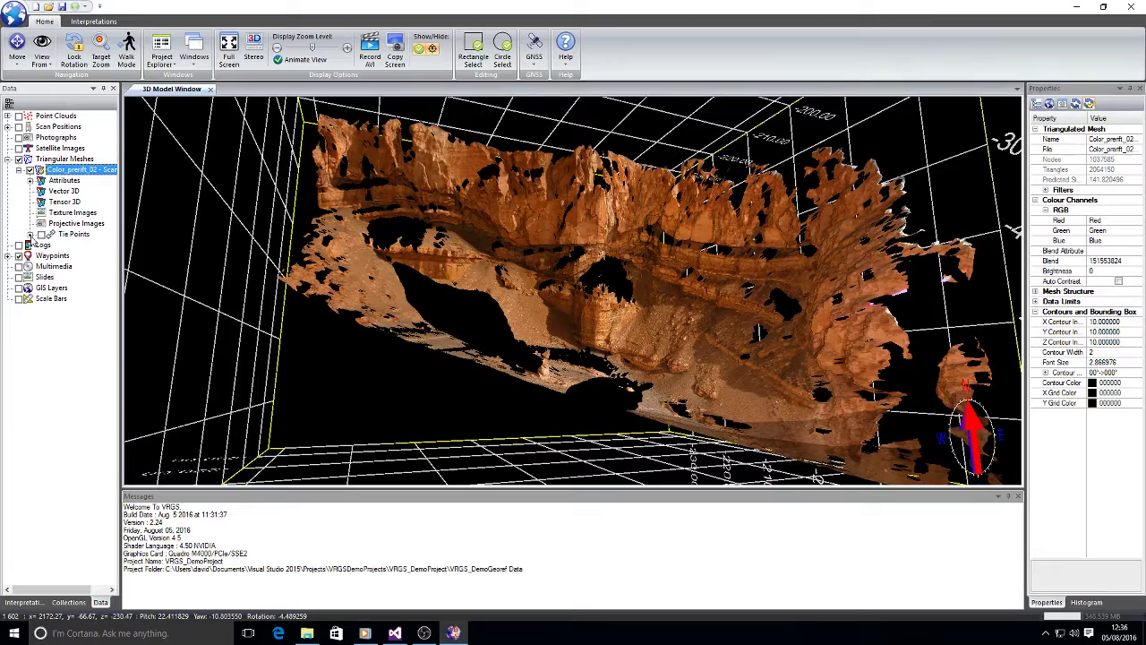
left_click(29, 235)
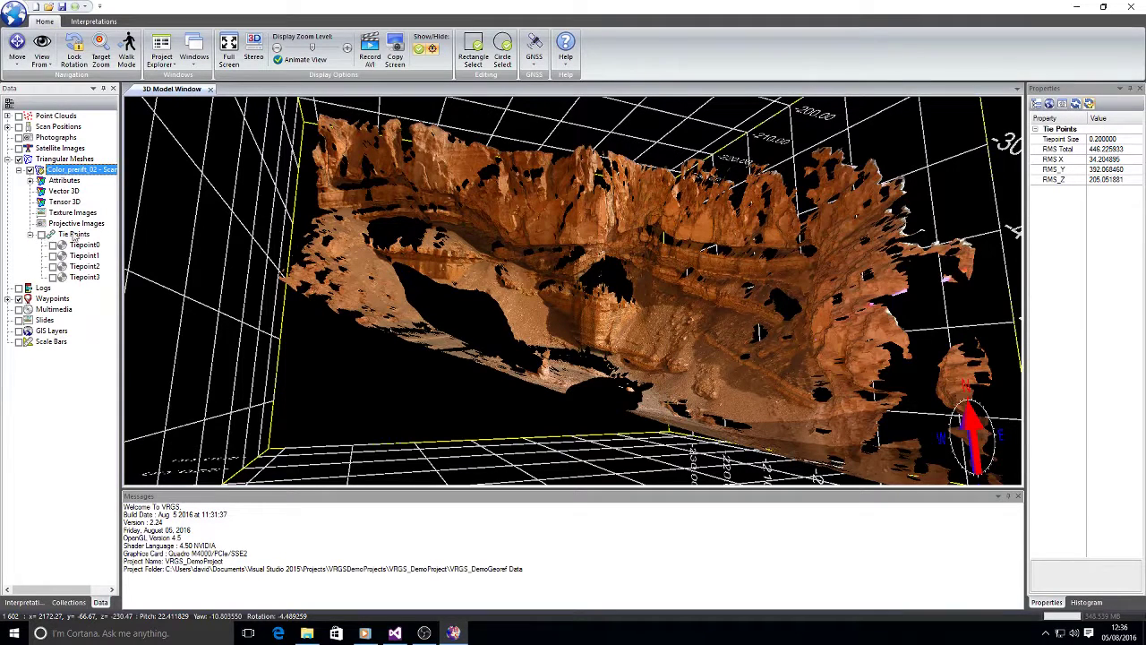
left_click(52, 244)
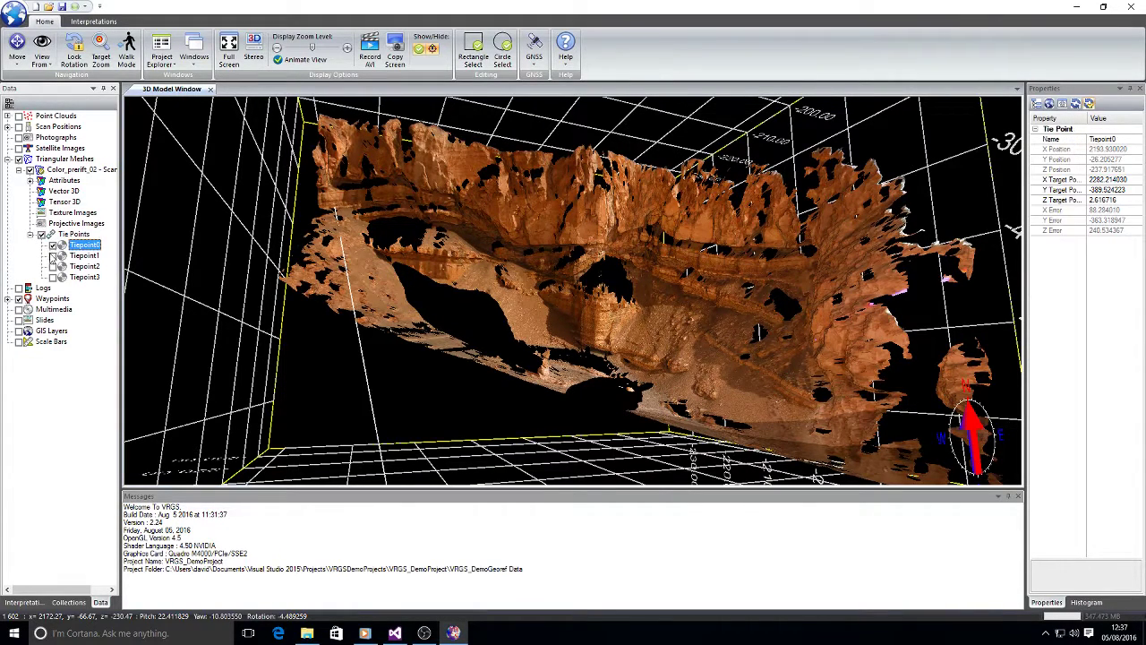
left_click(52, 255)
left_click(52, 266)
left_click(52, 277)
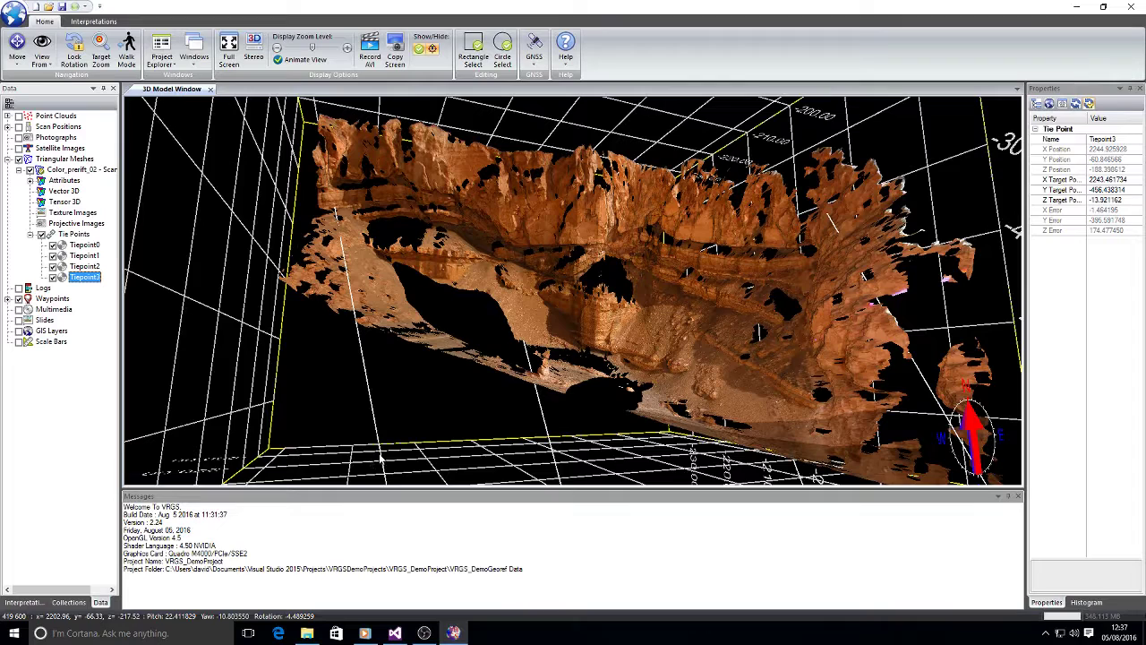
Examine the positions, target positions and errors of Tiepoint0 and Tiepoint1.
left_click(94, 248)
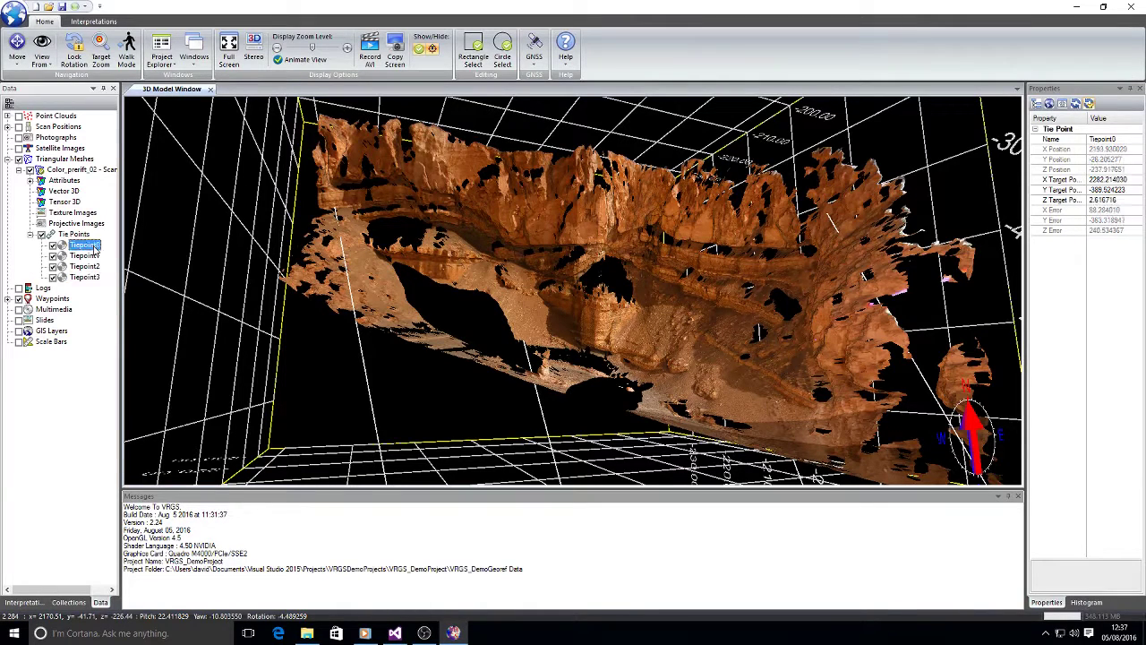
left_click(94, 257)
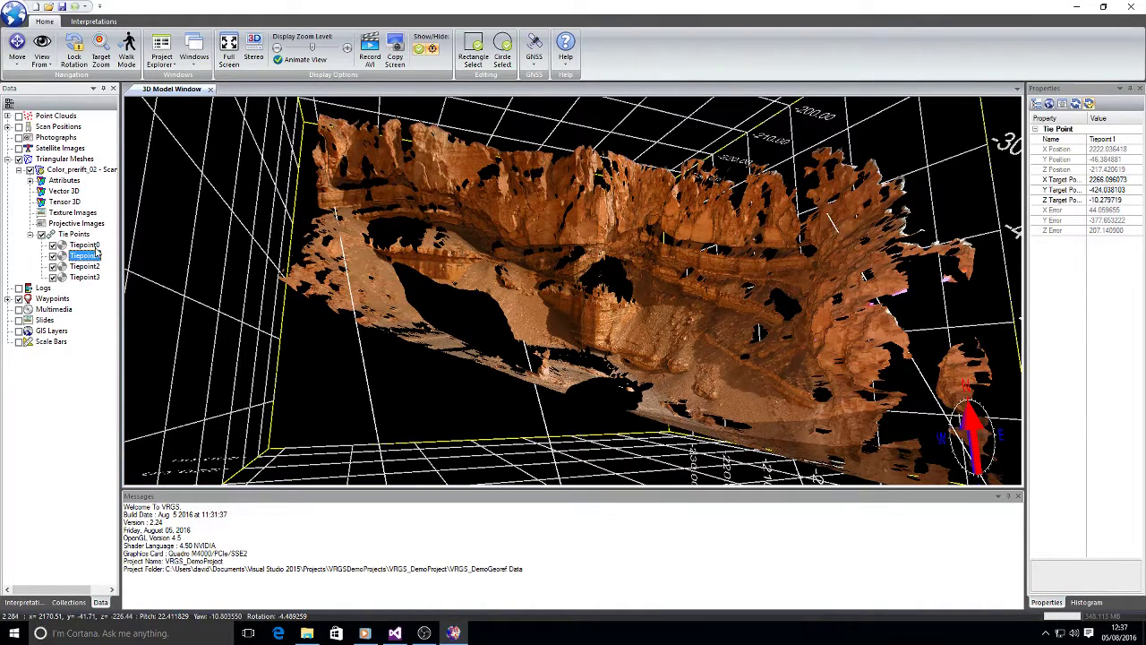
left_click(96, 248)
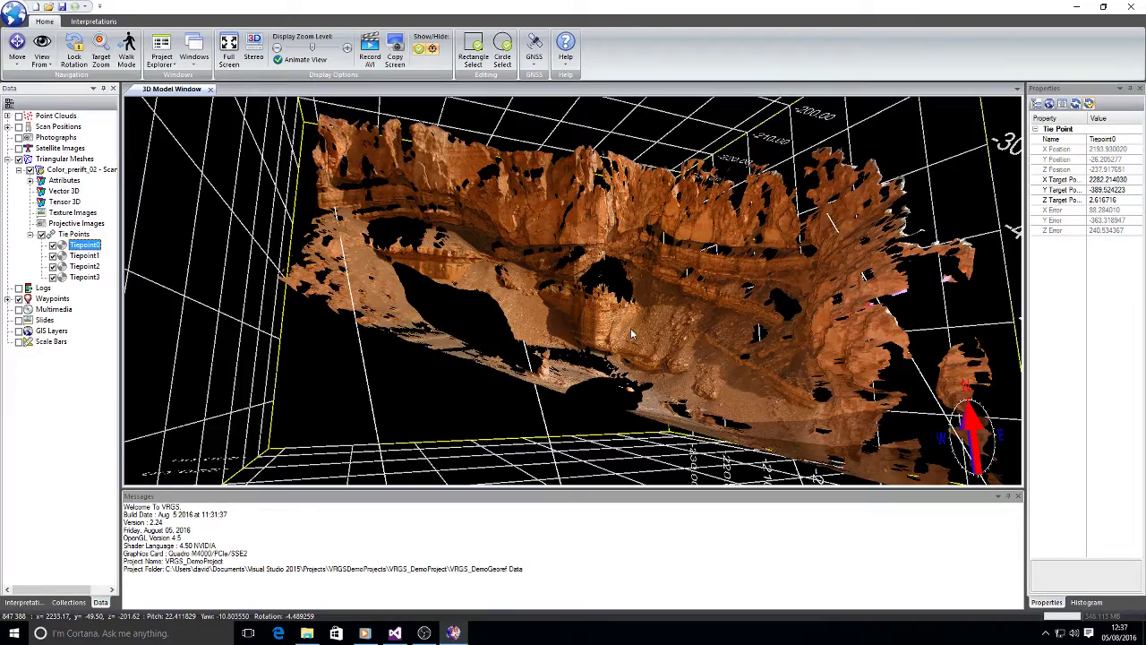
Make the Color_prerift_02 mesh the active triangulated mesh.
right_click_drag(631, 329, 504, 184)
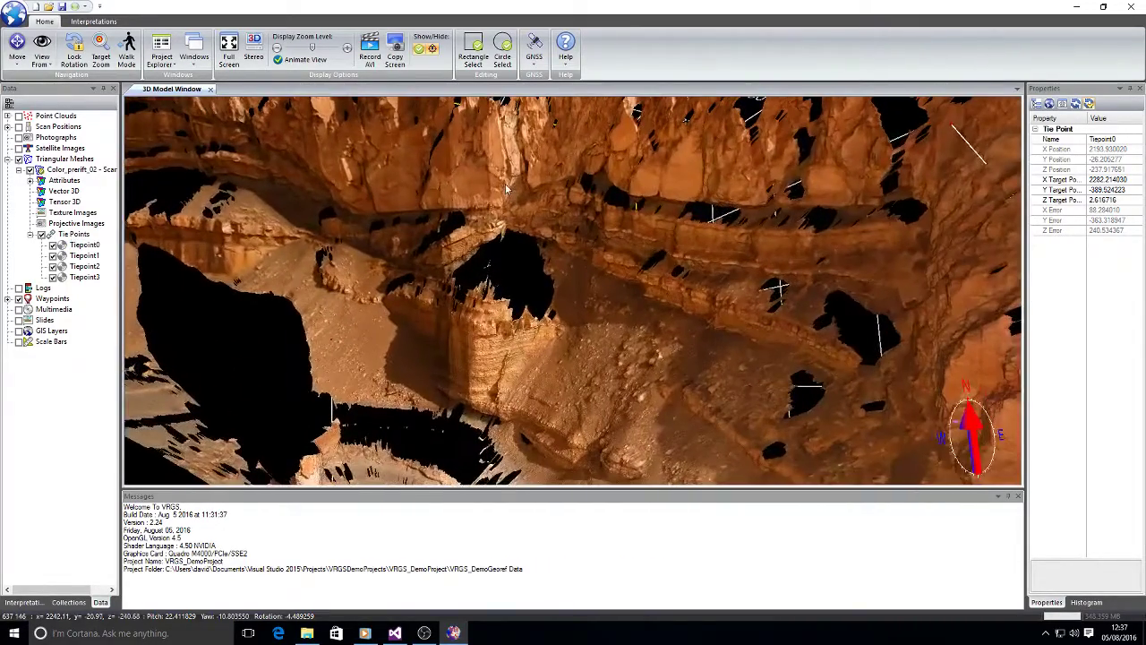
left_click(83, 171)
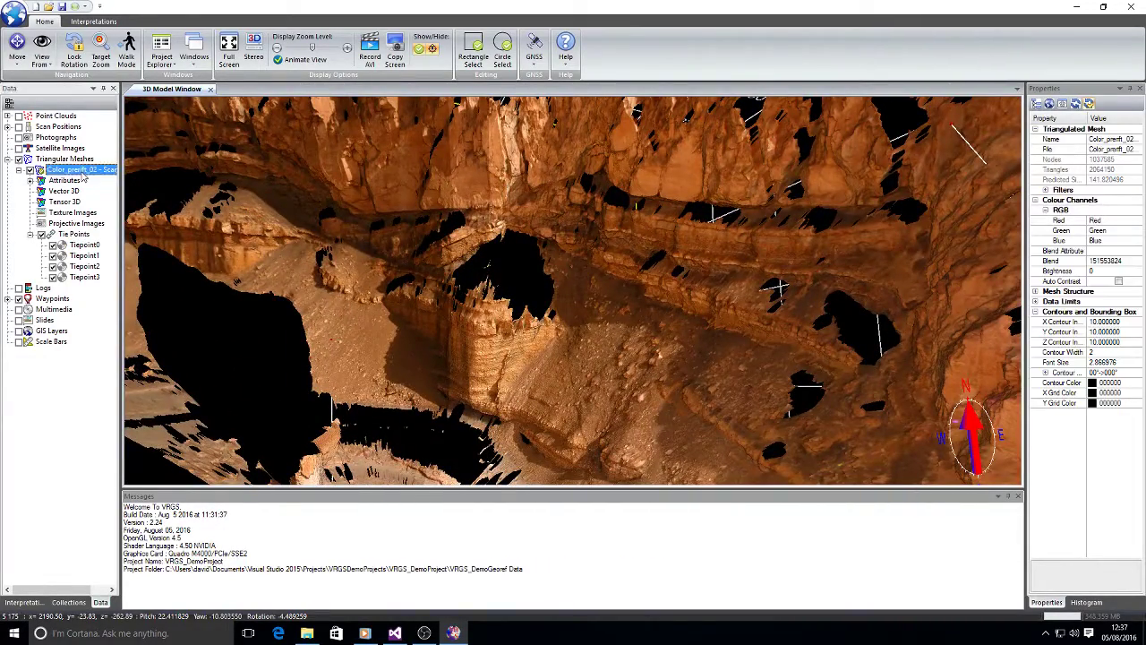
right_click(82, 173)
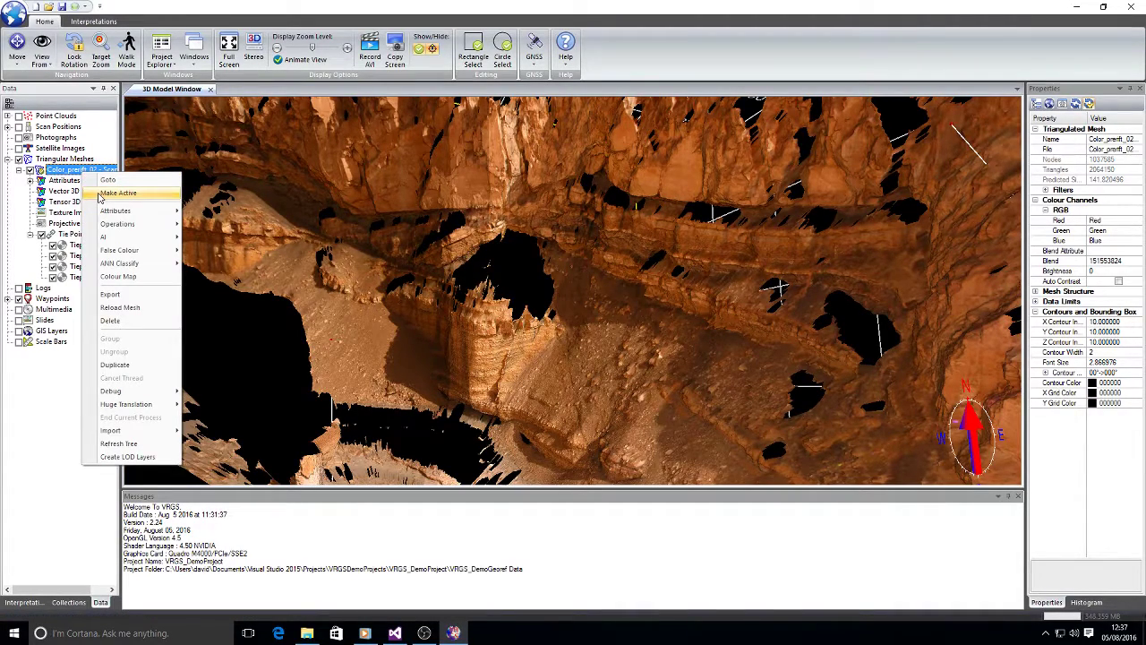
left_click(102, 196)
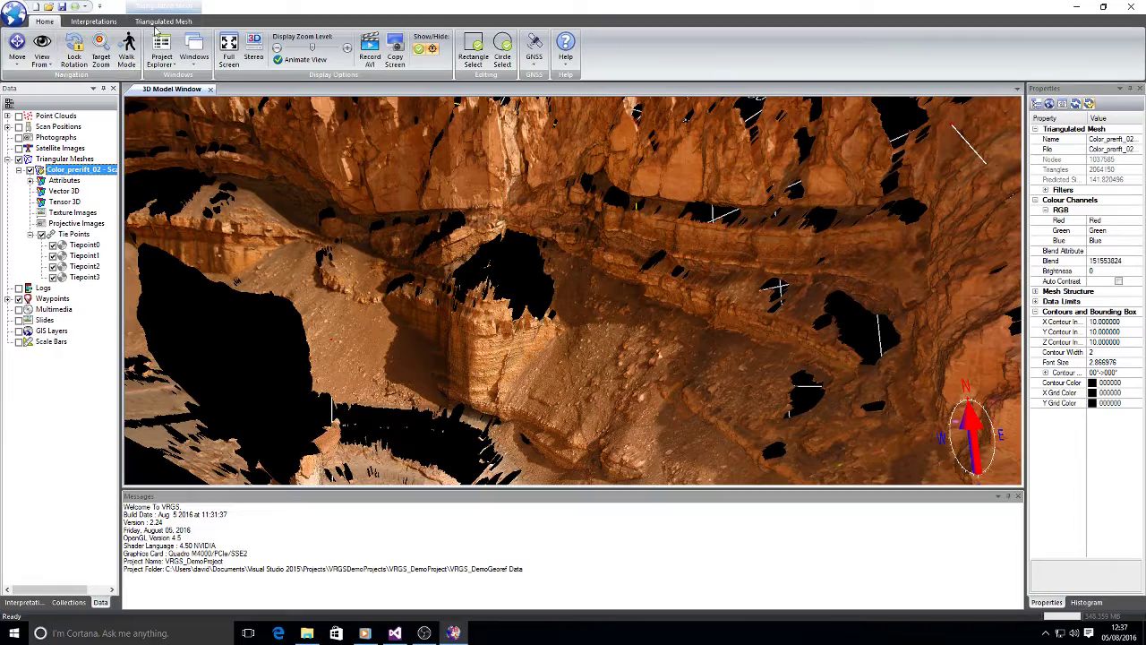
Add two ground control points to the mesh, one on the slope beside the central rock butte and one on the foreground rock pillar.
left_click(162, 22)
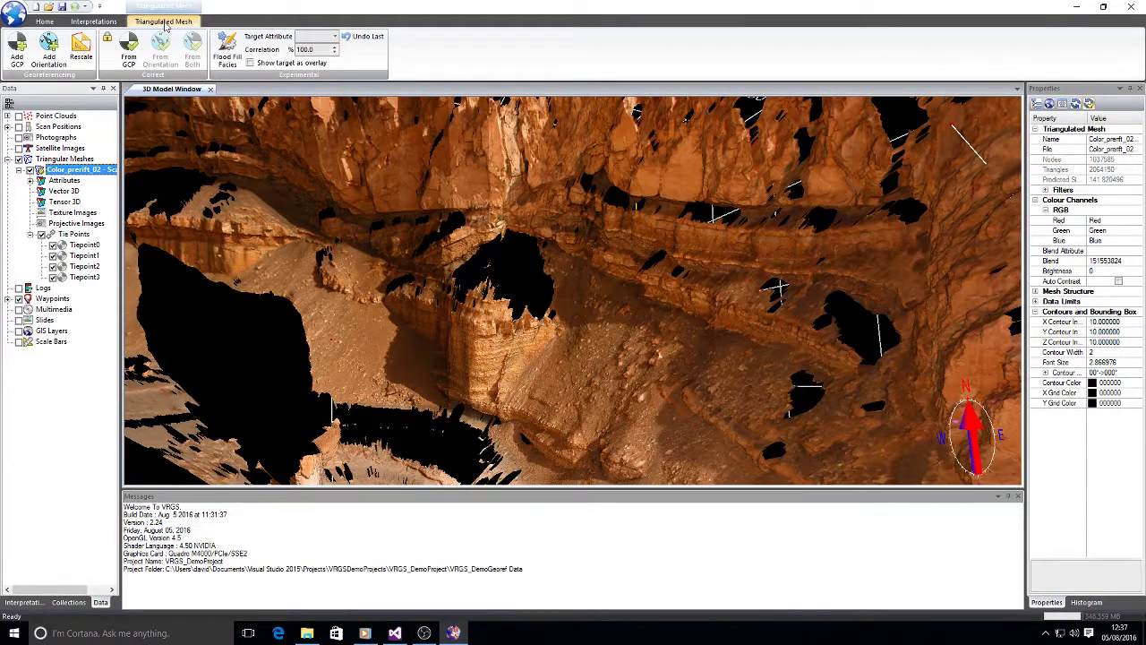
left_click(20, 46)
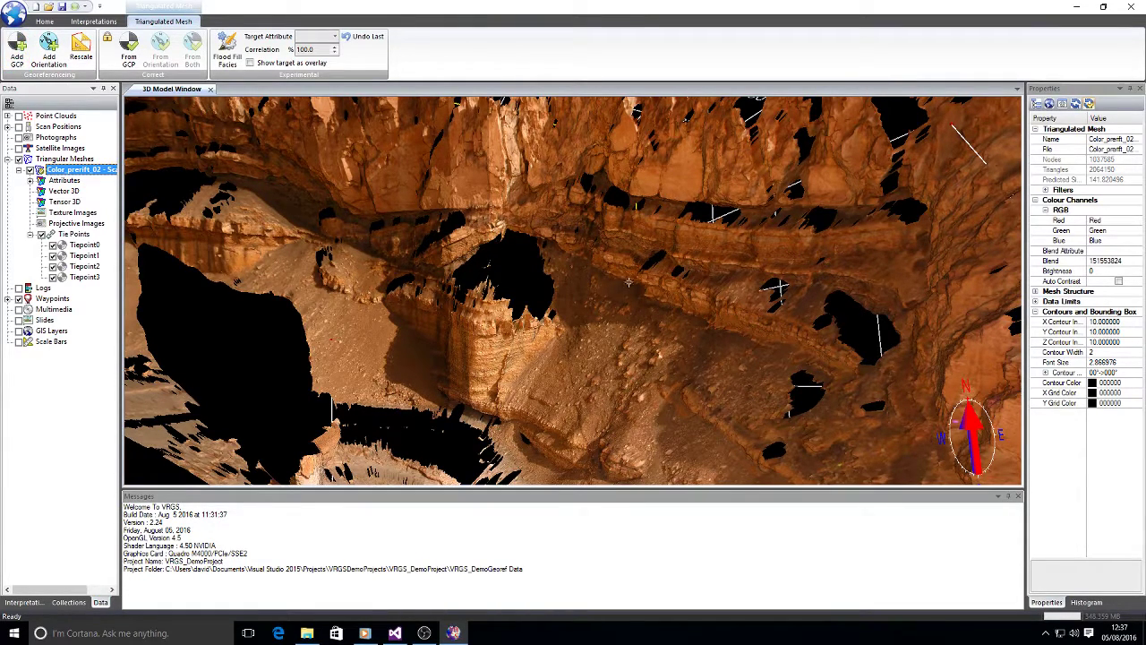
left_click(601, 309)
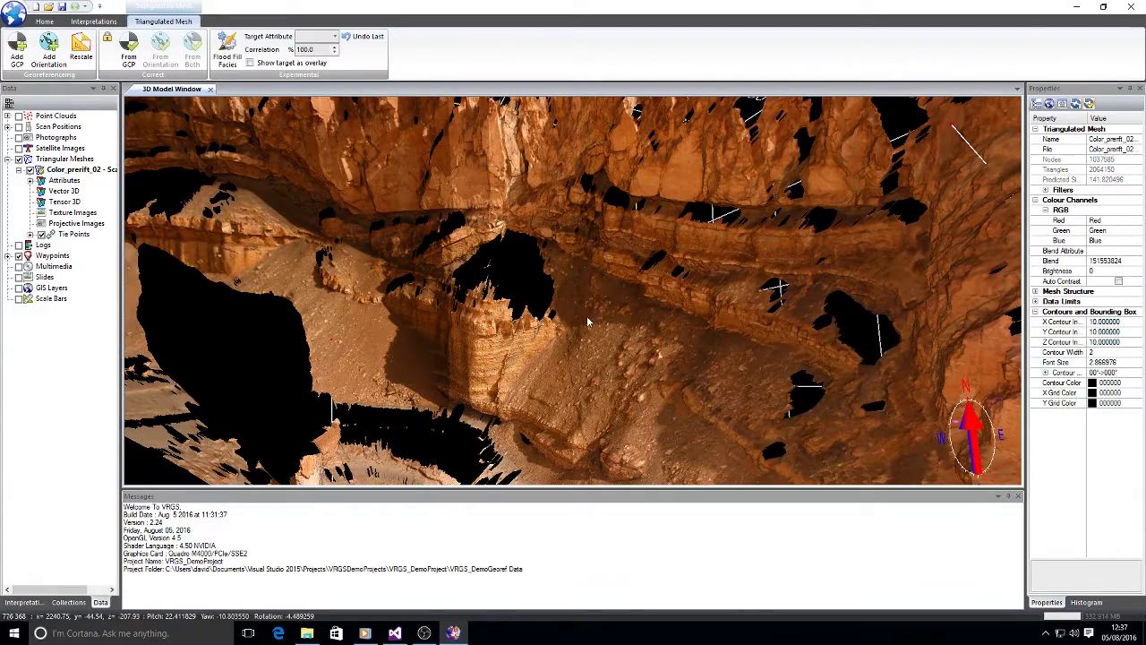
middle_click_drag(589, 333, 600, 268)
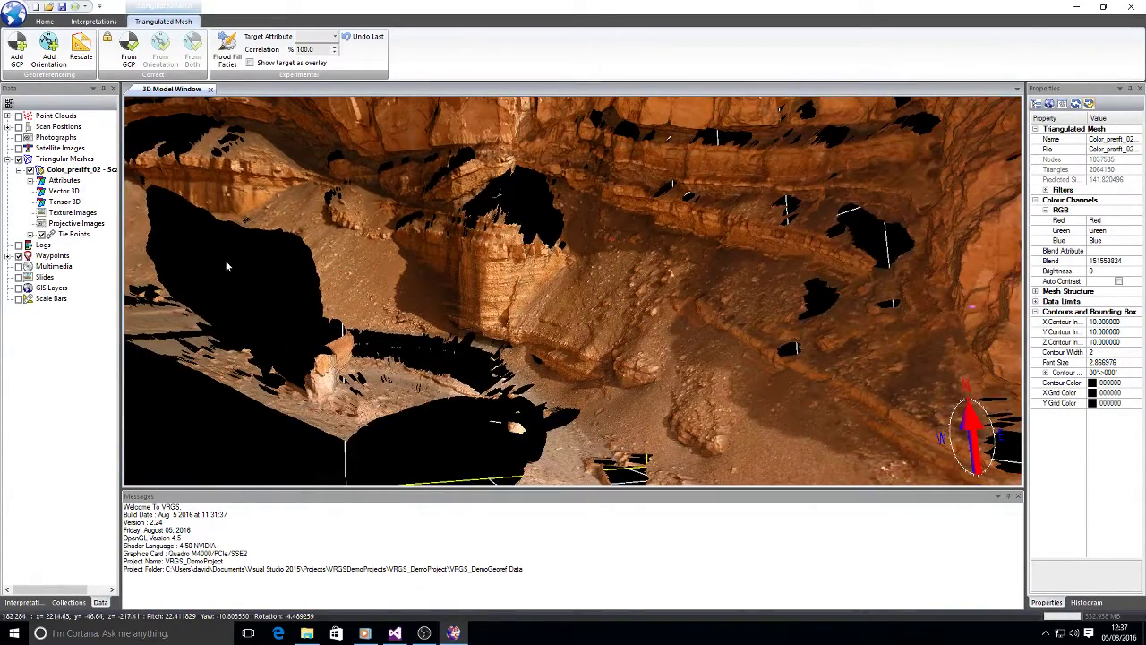
left_click(27, 41)
scroll(584, 334, "up", 2)
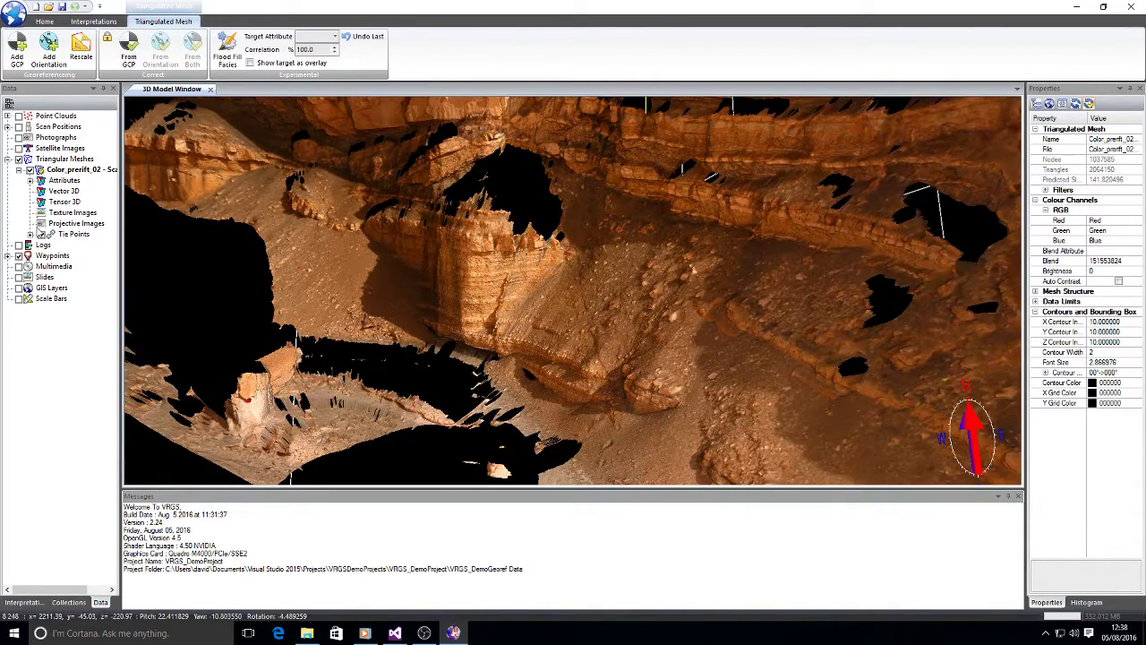
Examine the properties of the new Tiepoint4 and Tiepoint5, and list the project's waypoints.
left_click(30, 234)
left_click(79, 288)
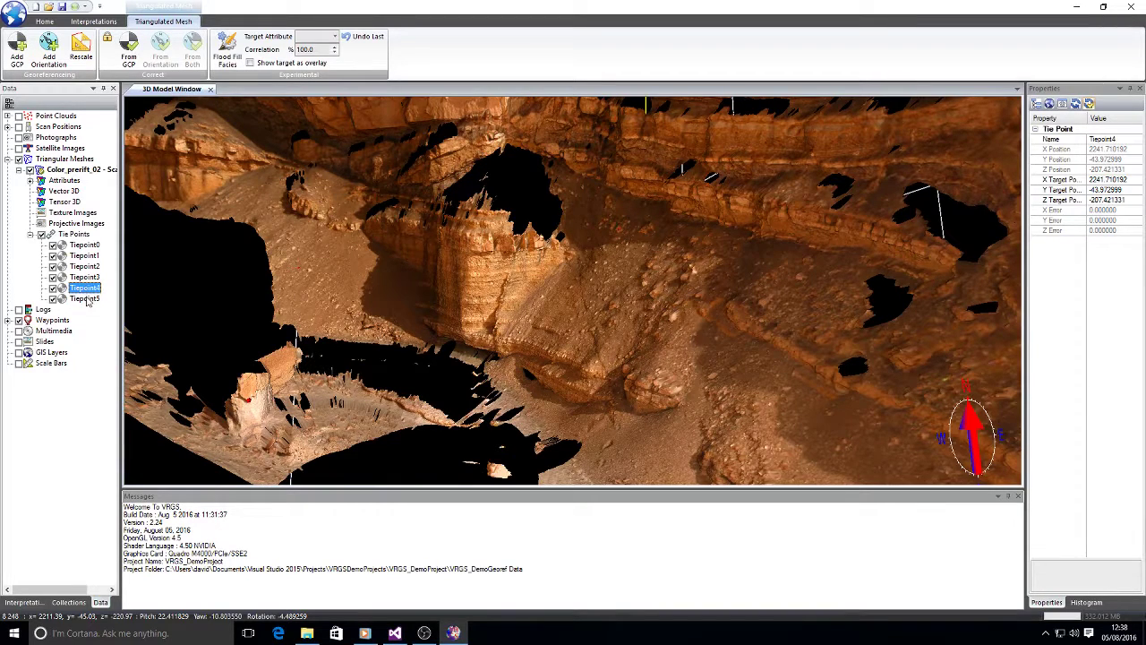
left_click(85, 299)
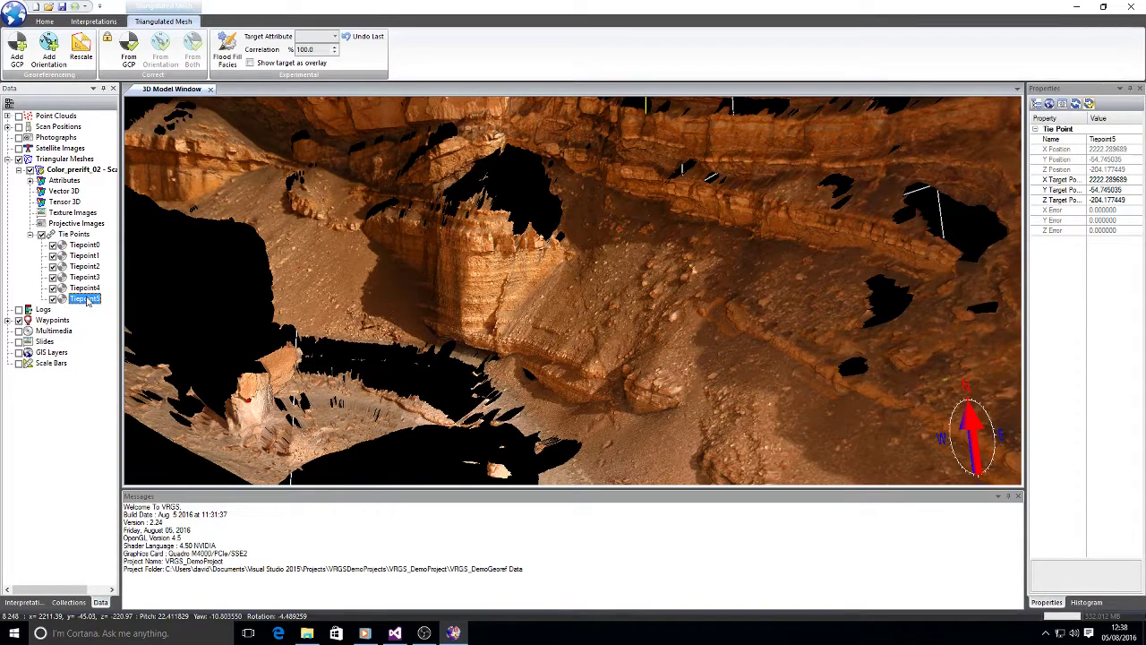
left_click(7, 320)
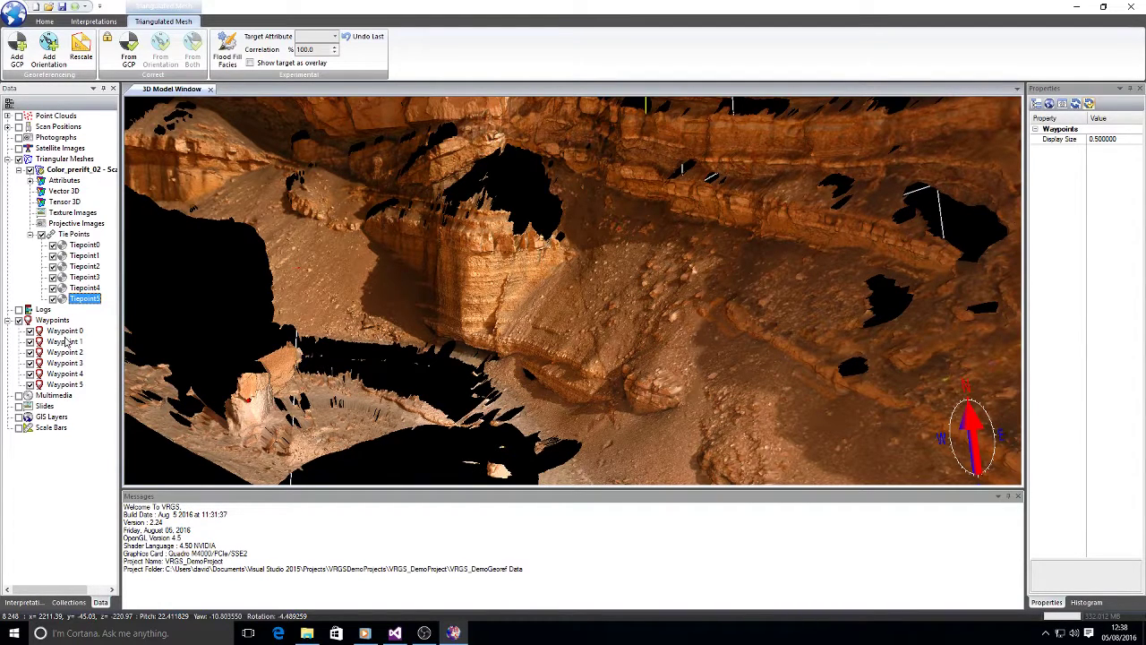
Assign the target position of Tiepoint4 from Waypoint 4.
left_click(85, 289)
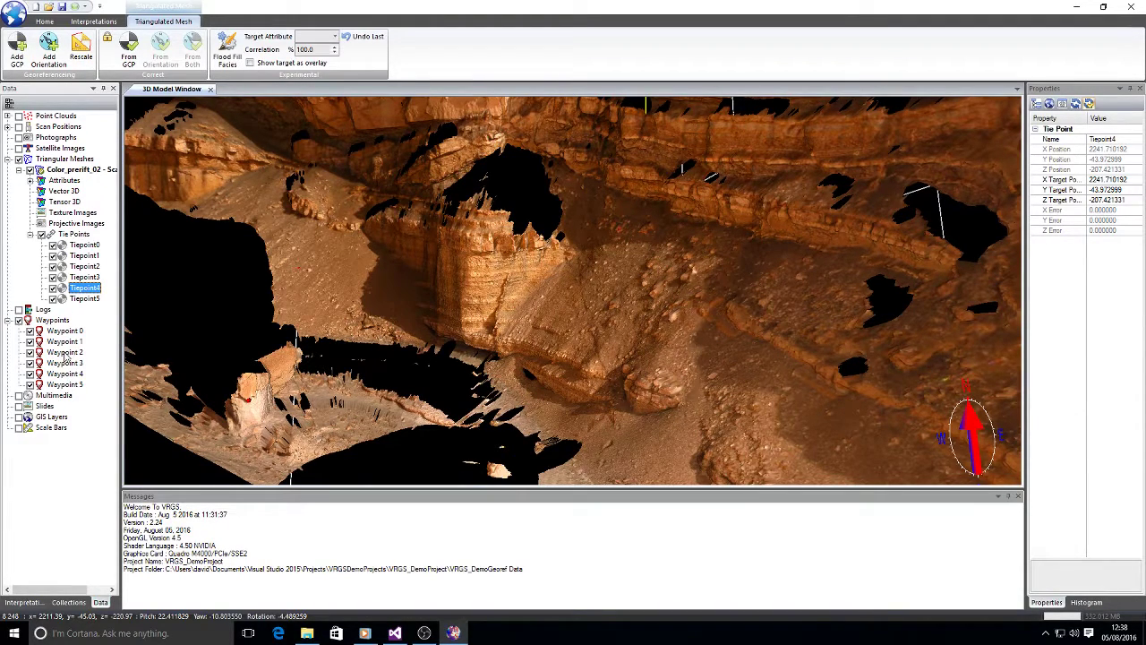
right_click(87, 292)
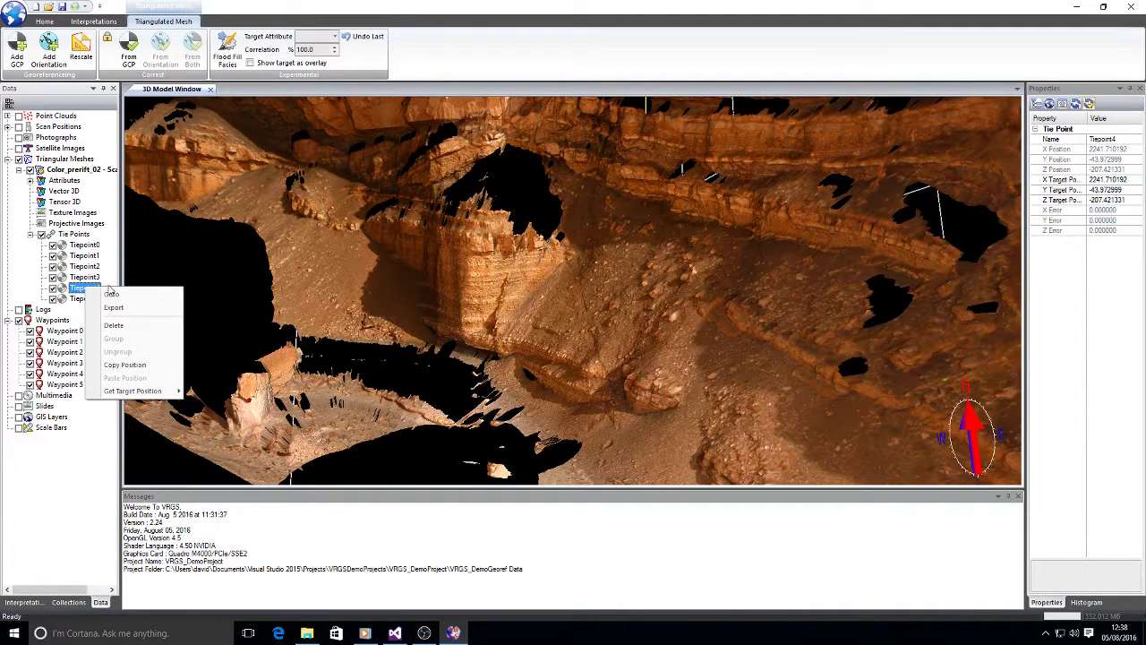
mouse_move(130, 393)
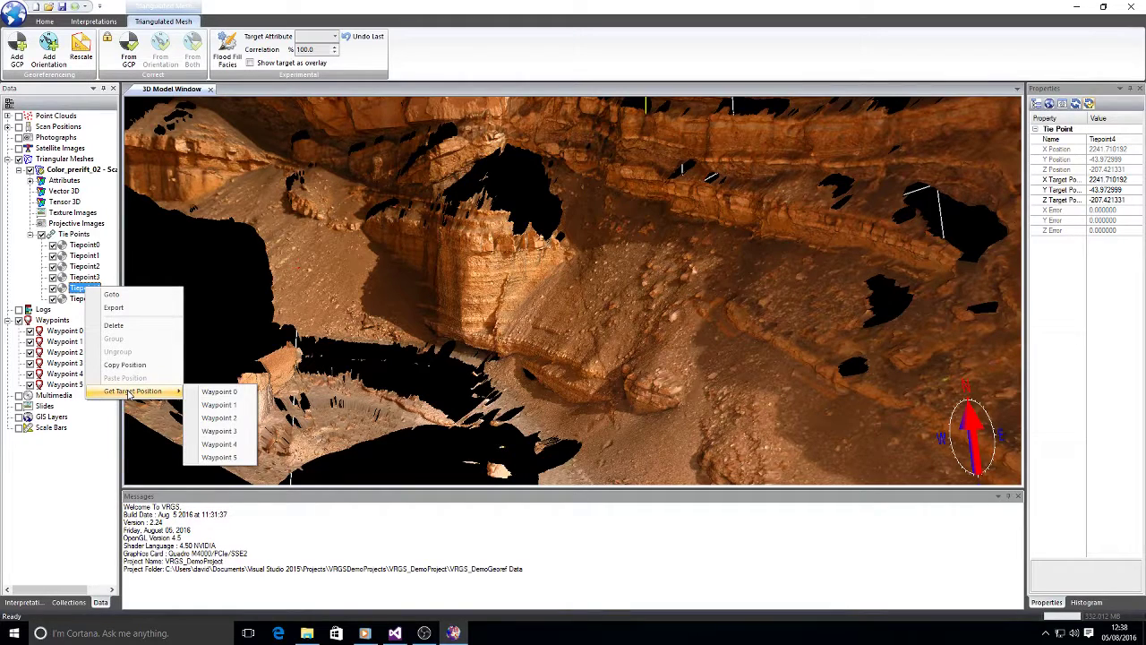
left_click(223, 455)
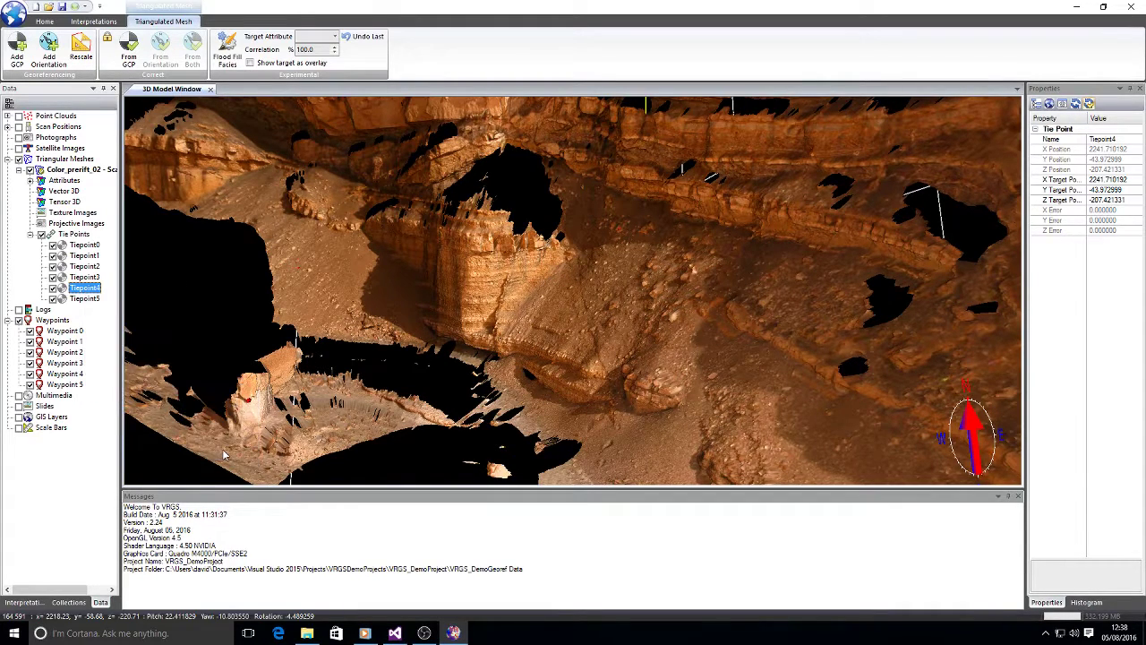
Assign the target position of Tiepoint5 from Waypoint 5.
left_click(88, 300)
right_click(90, 302)
mouse_move(140, 408)
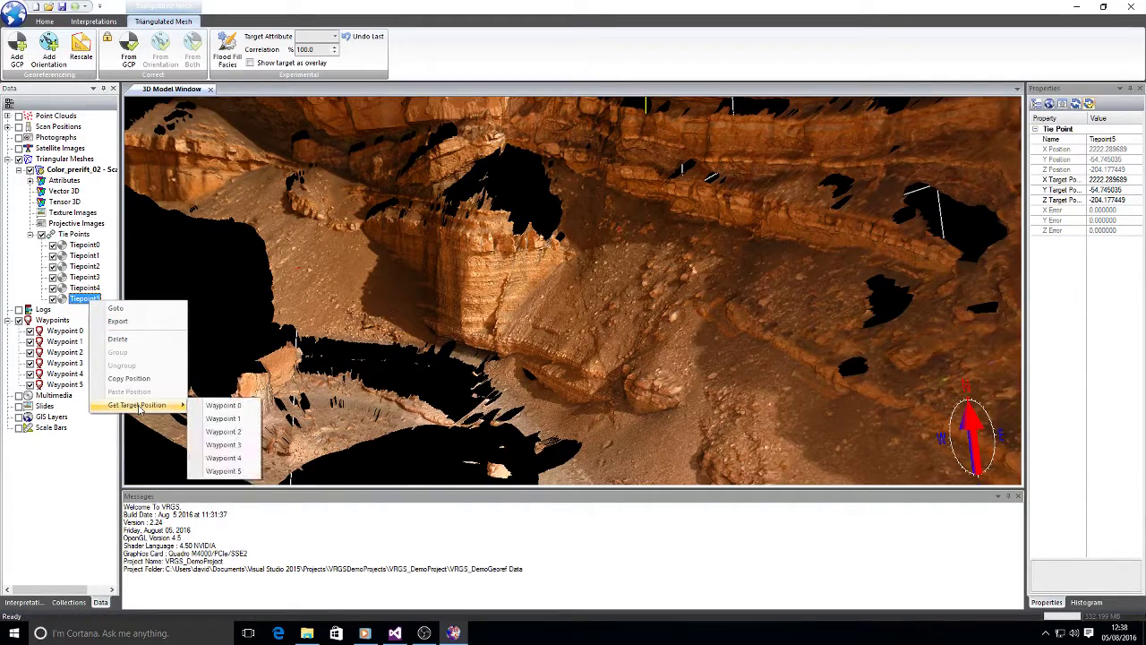
left_click(223, 471)
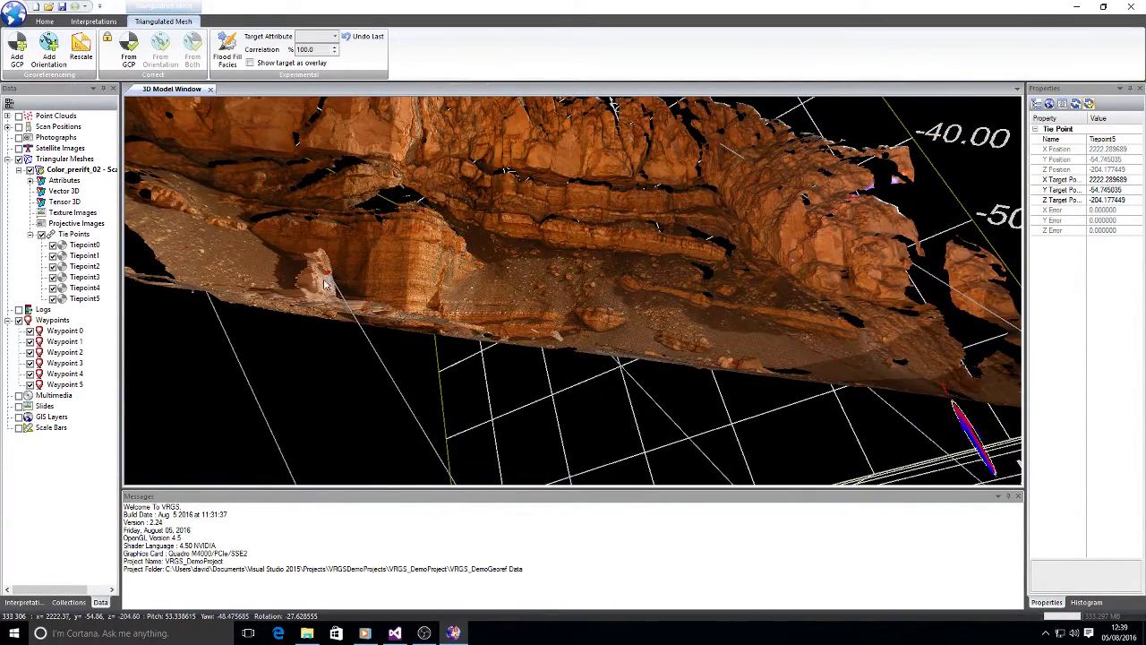
Correct the position of the active mesh from its ground control points.
left_click_drag(328, 279, 233, 332)
right_click_drag(547, 223, 578, 394)
left_click_drag(617, 281, 588, 324)
middle_click_drag(600, 253, 581, 346)
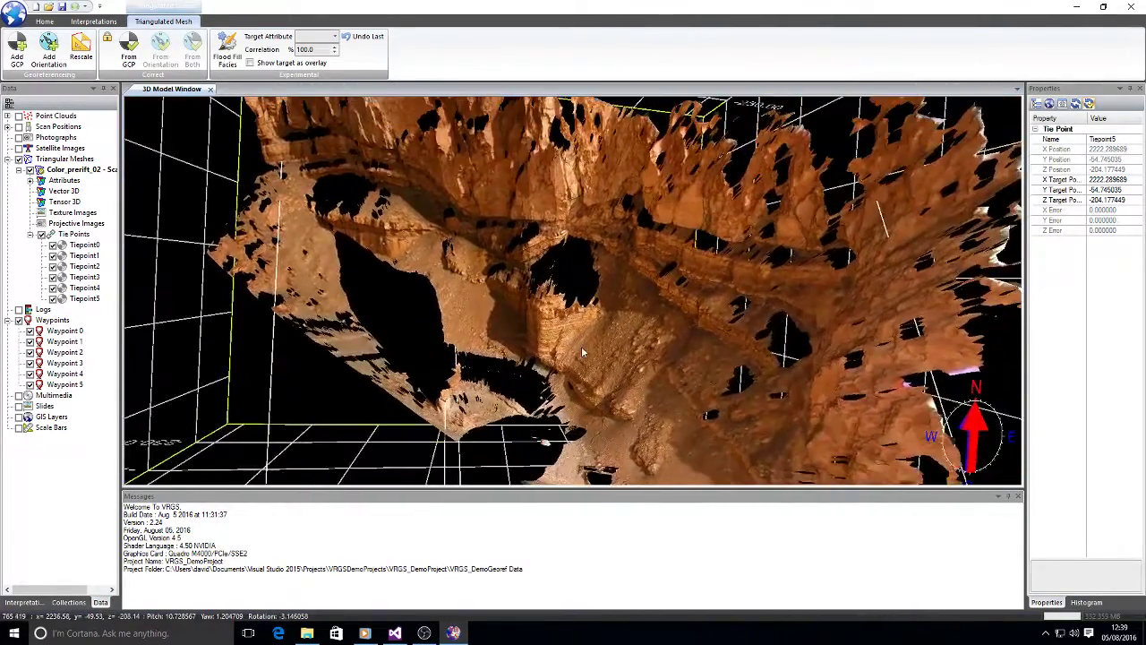
right_click_drag(581, 346, 580, 325)
left_click_drag(580, 325, 574, 318)
scroll(574, 319, "up", 2)
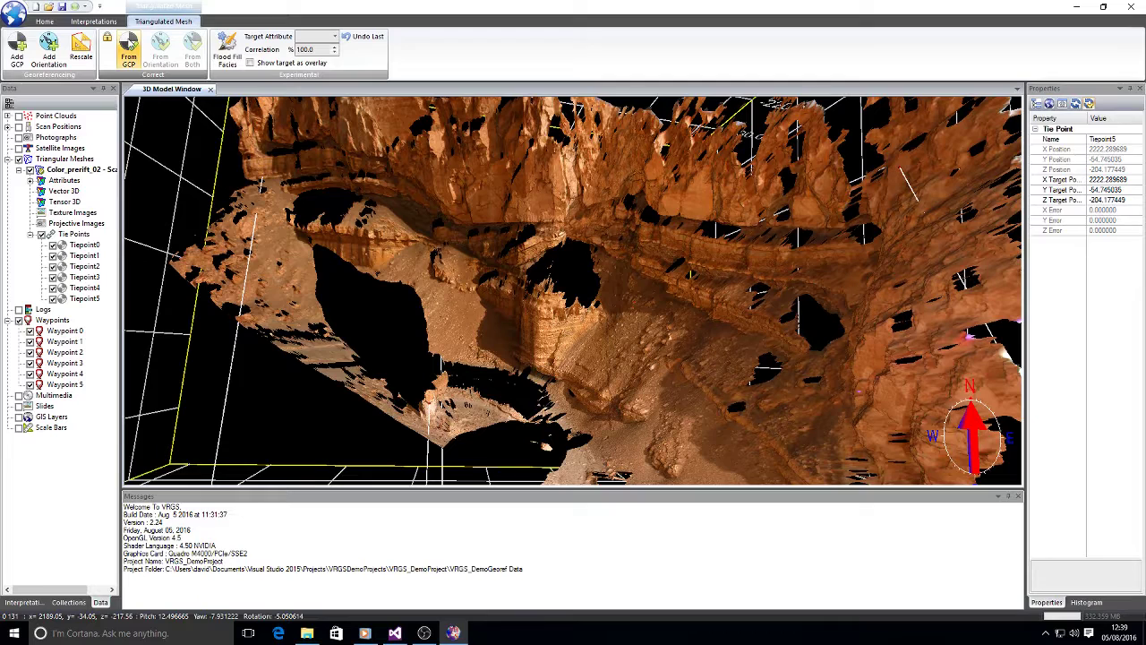
left_click(129, 44)
left_click(131, 64)
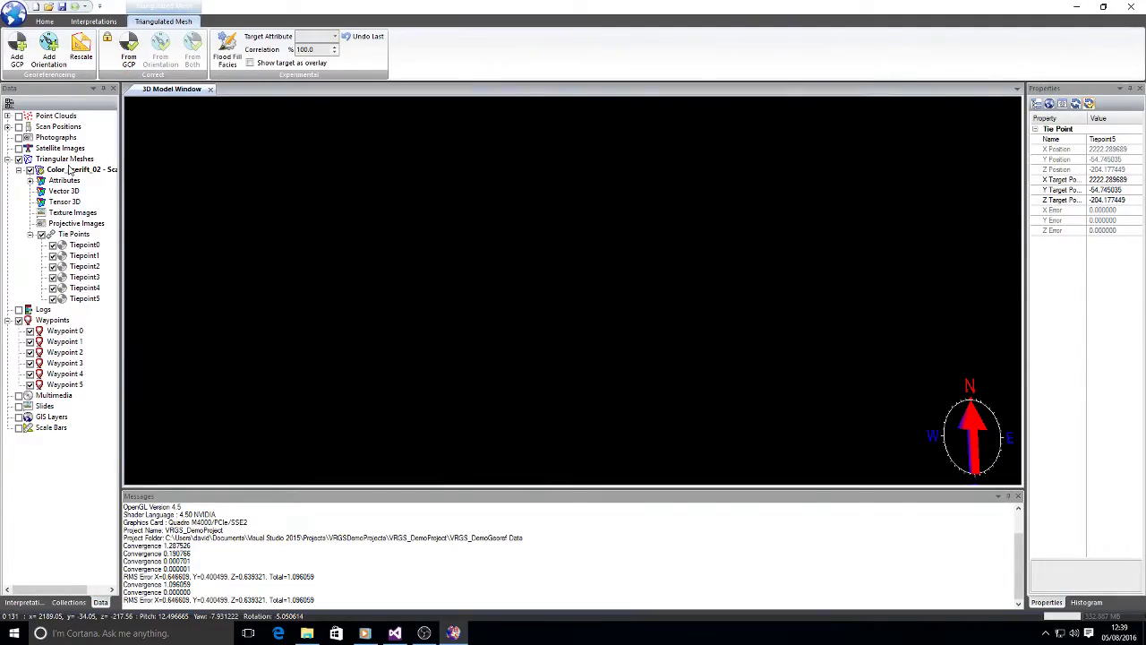
Go to the relocated Color_prerift_02 mesh and inspect it at its corrected position.
right_click(72, 170)
left_click(95, 177)
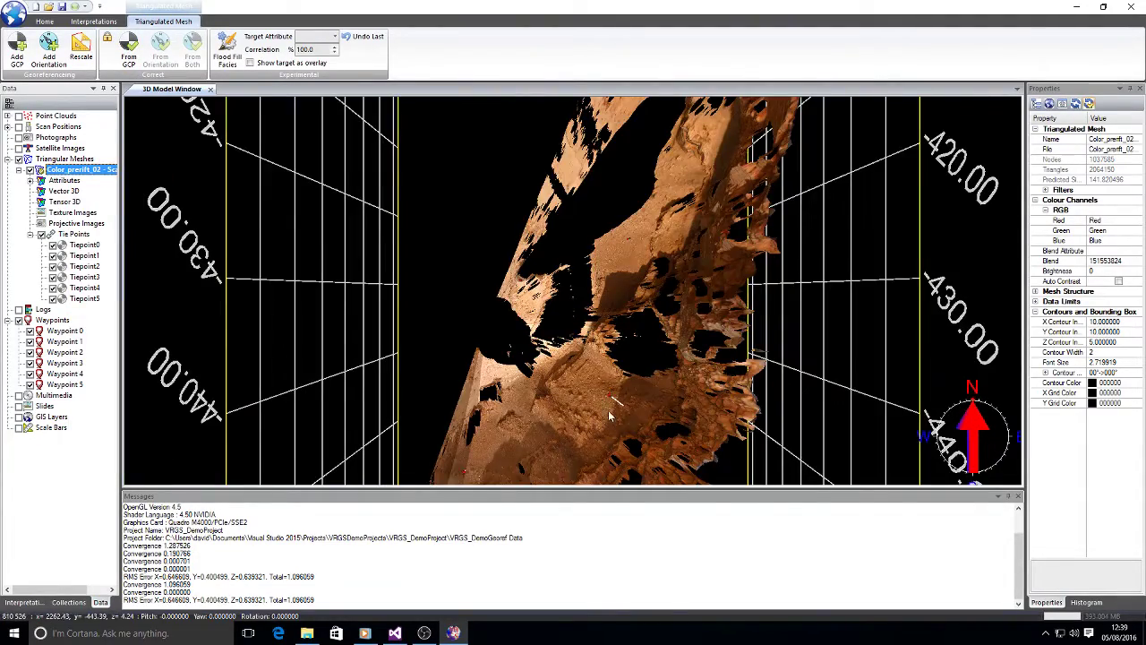
left_click_drag(609, 416, 461, 180)
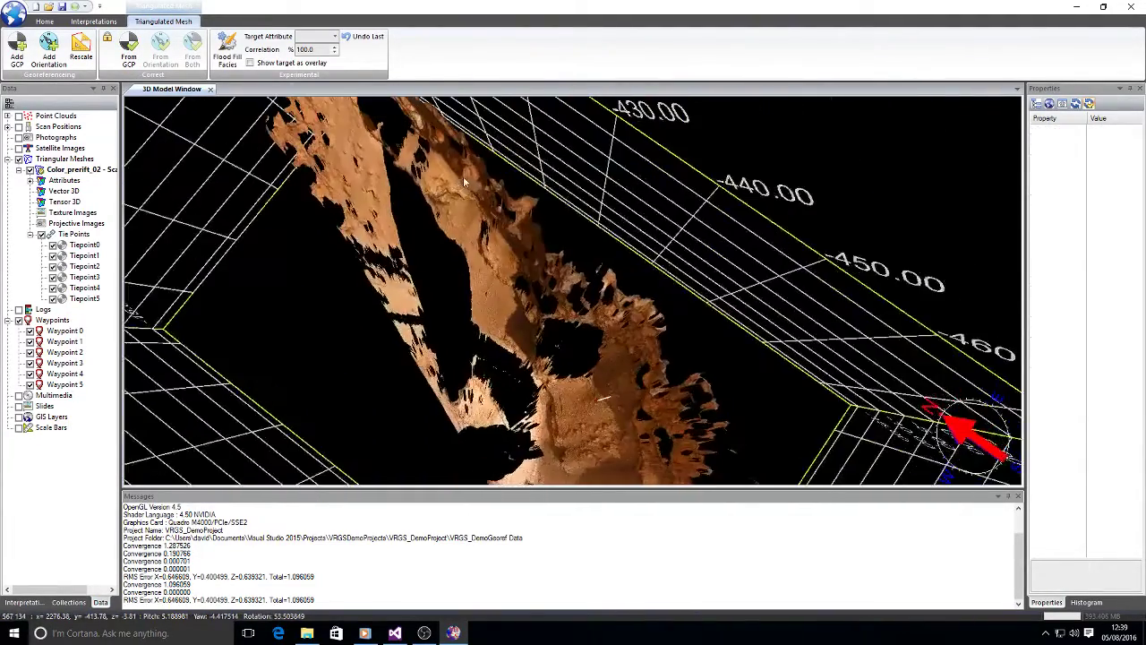
Check the X, Y and Z errors of each tie point from Tiepoint0 to Tiepoint5 on the corrected mesh.
left_click_drag(632, 416, 631, 368)
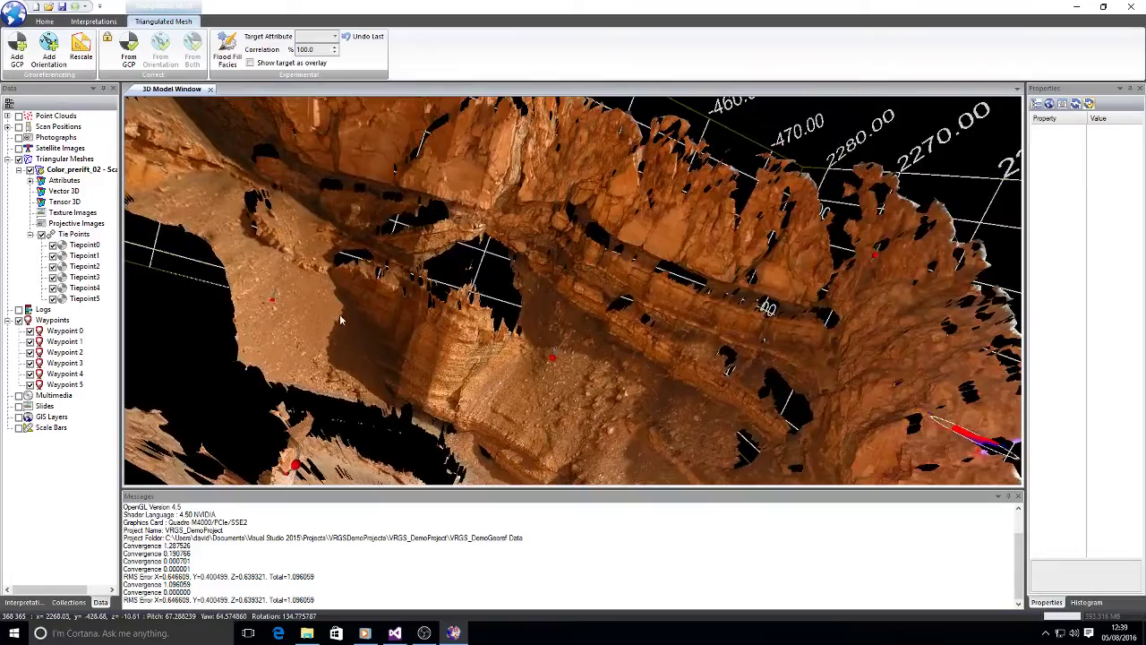
left_click_drag(494, 376, 551, 170)
scroll(475, 364, "up", 3)
left_click_drag(498, 224, 583, 257)
right_click_drag(583, 257, 641, 362)
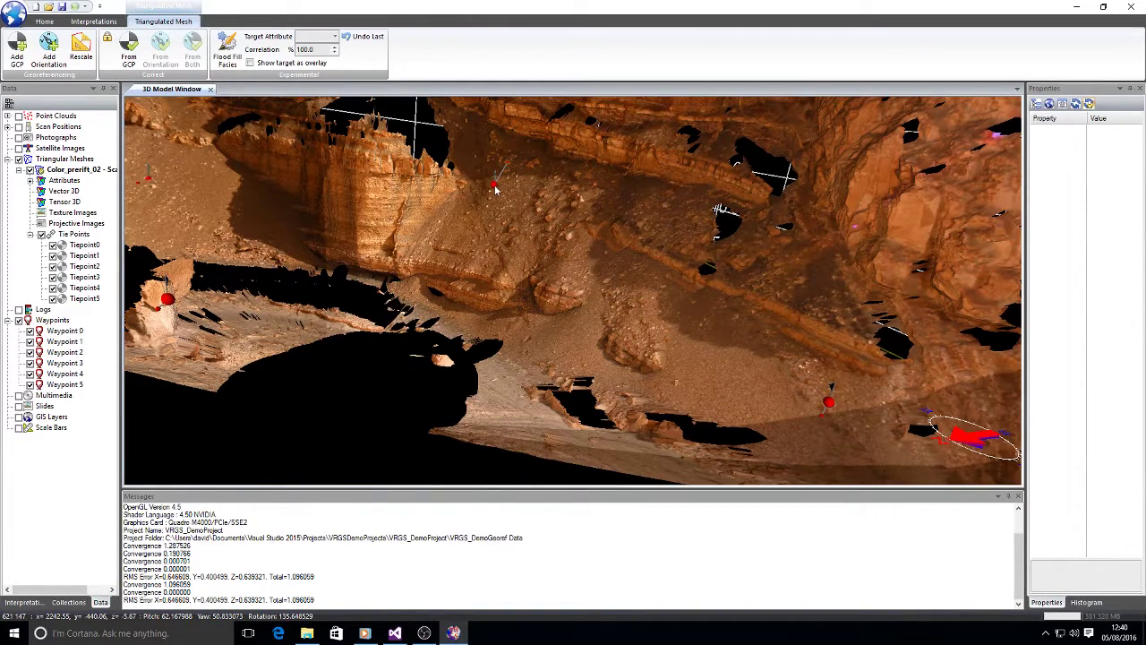
left_click(94, 246)
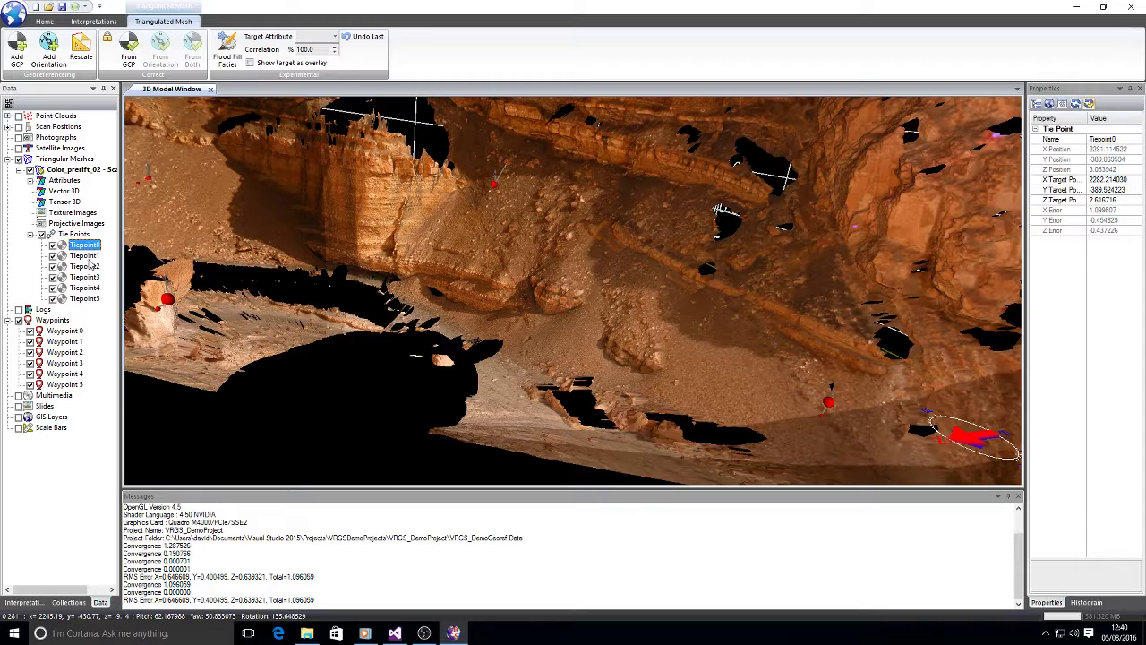
left_click(89, 257)
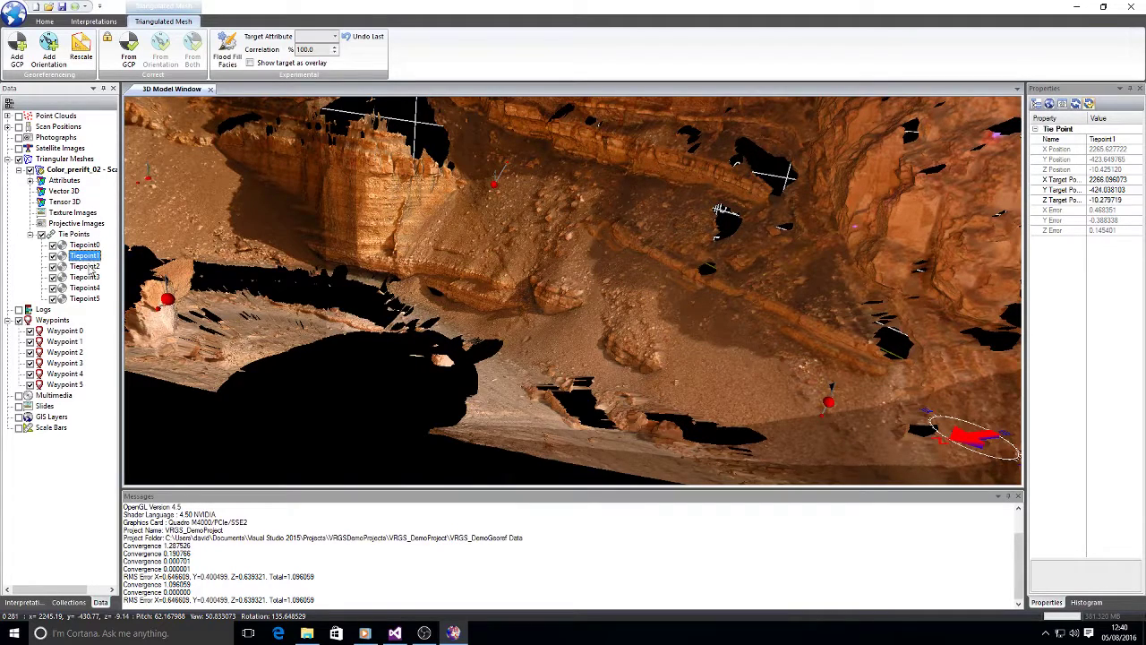
left_click(89, 267)
left_click(89, 277)
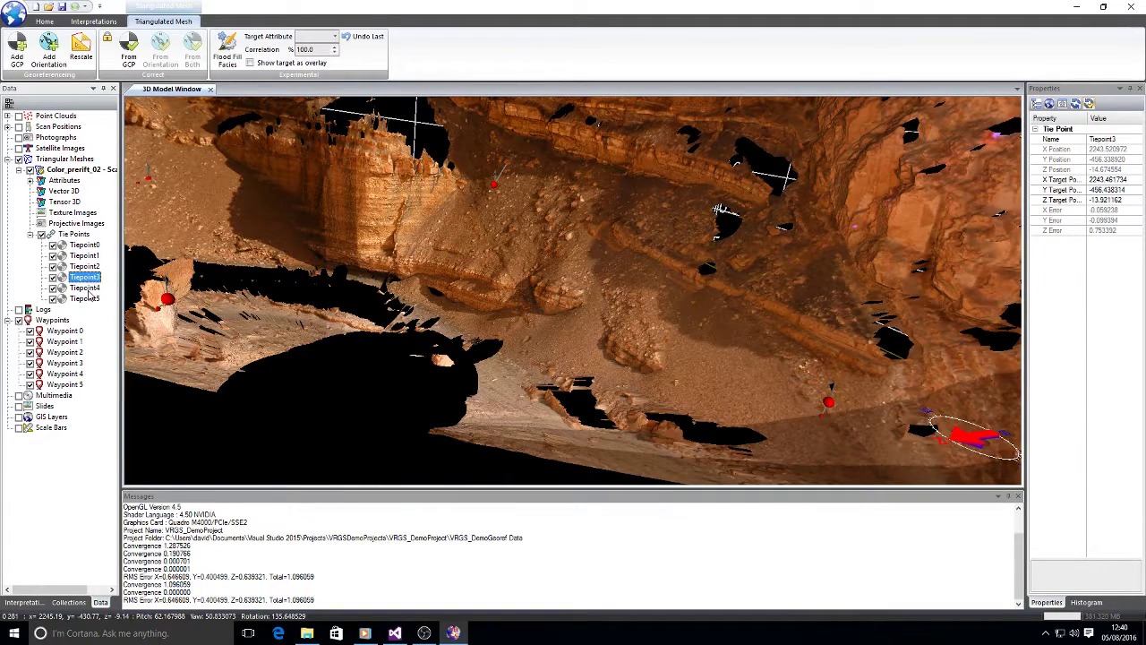
left_click(90, 289)
left_click(90, 298)
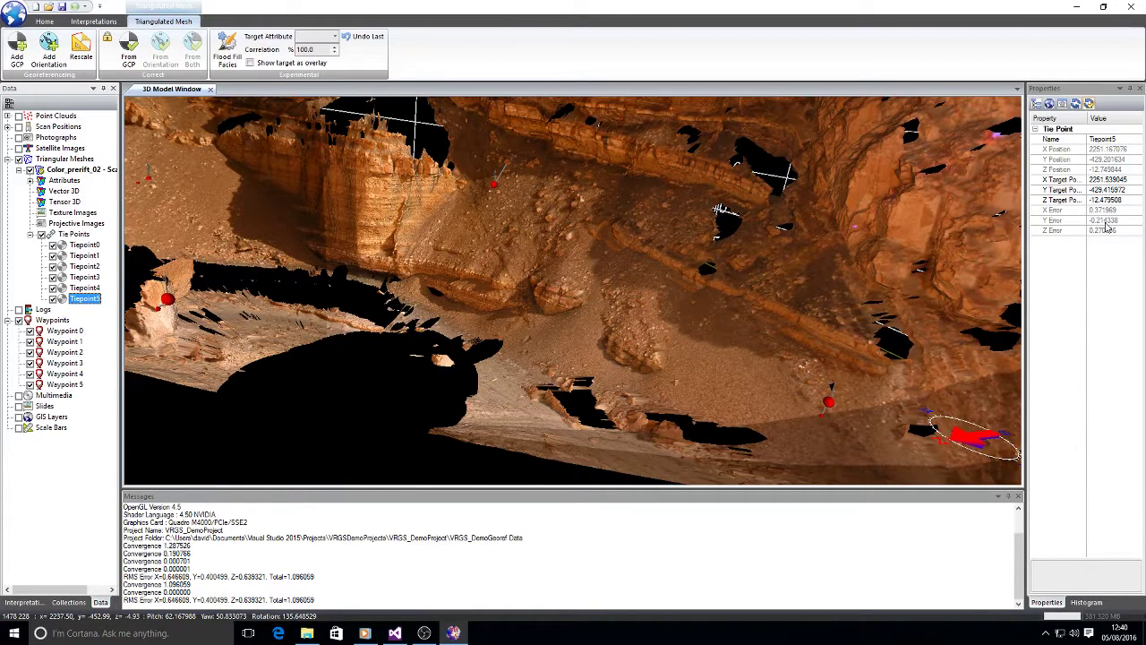
Delete Tiepoint4 from the Color_prerift_02 mesh's tie points.
key("Up")
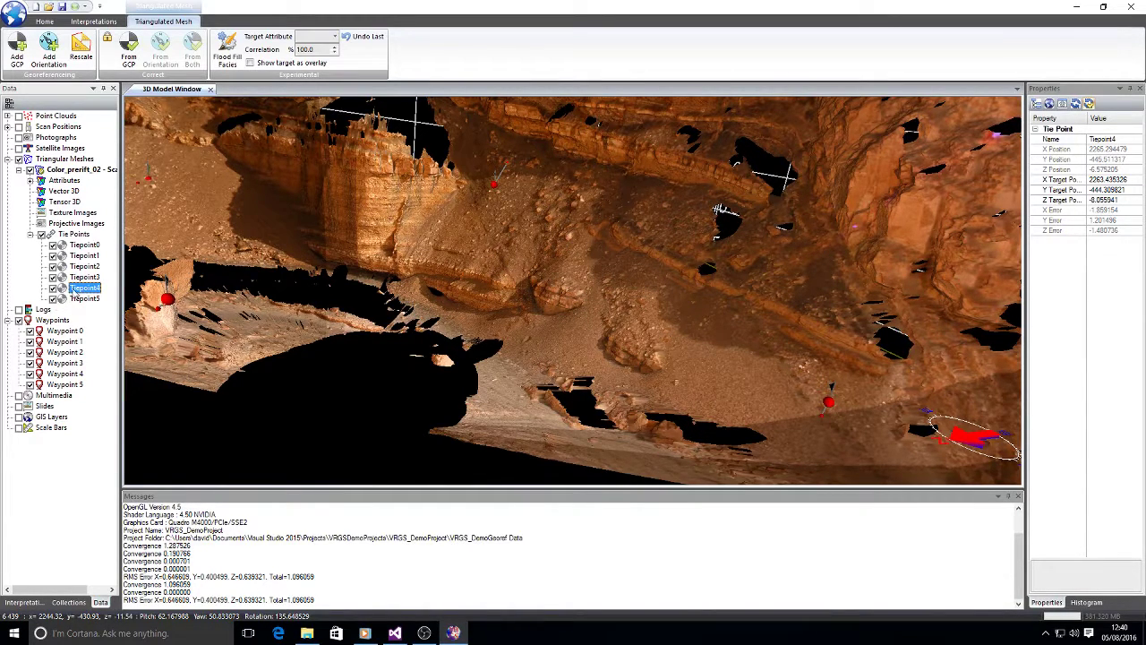
right_click(76, 288)
left_click(103, 330)
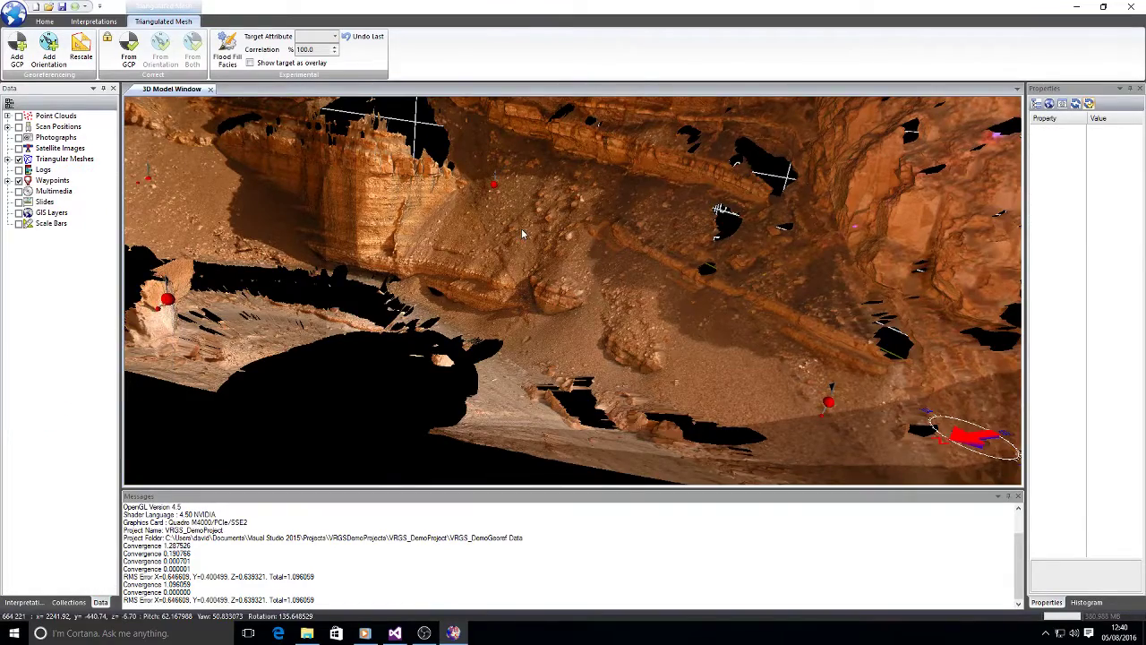
Add a replacement ground control point to the Color_prerift_02 mesh on the debris slope, right beside the Waypoint 4 marker.
left_click_drag(522, 234, 501, 339)
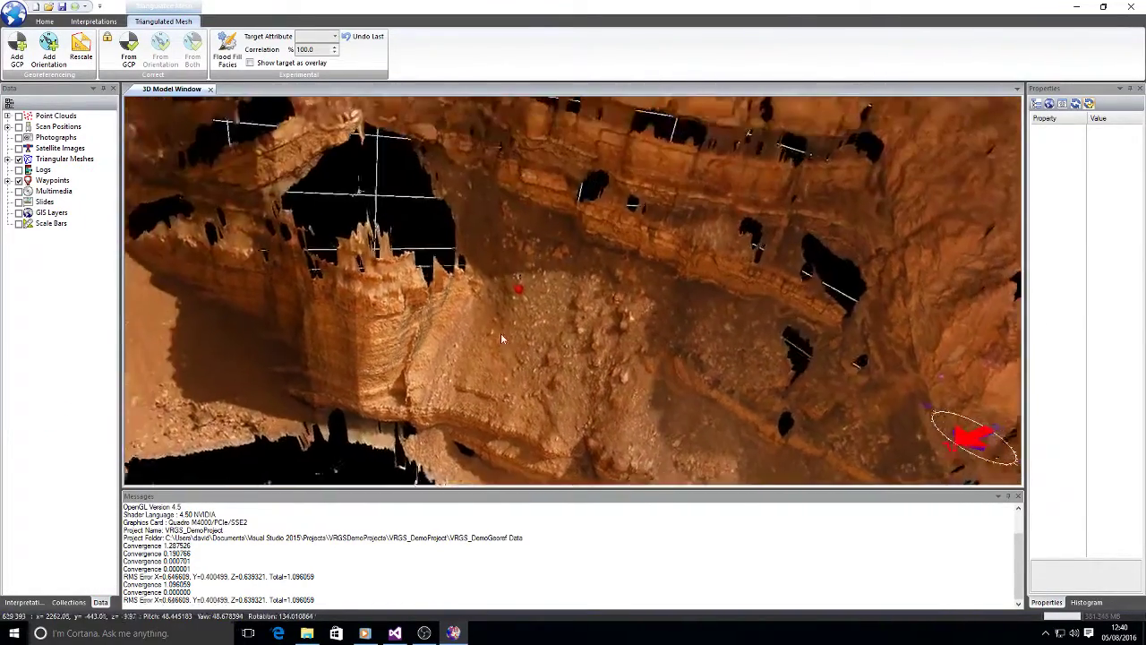
right_click_drag(500, 334, 493, 248)
left_click_drag(494, 248, 535, 268)
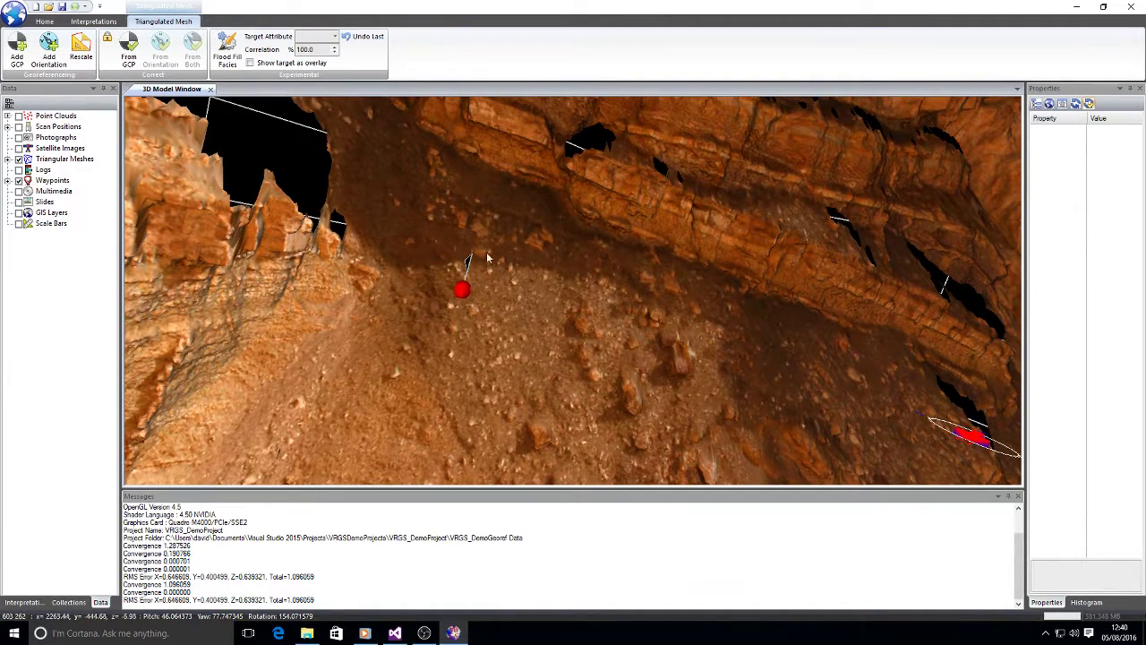
left_click(7, 159)
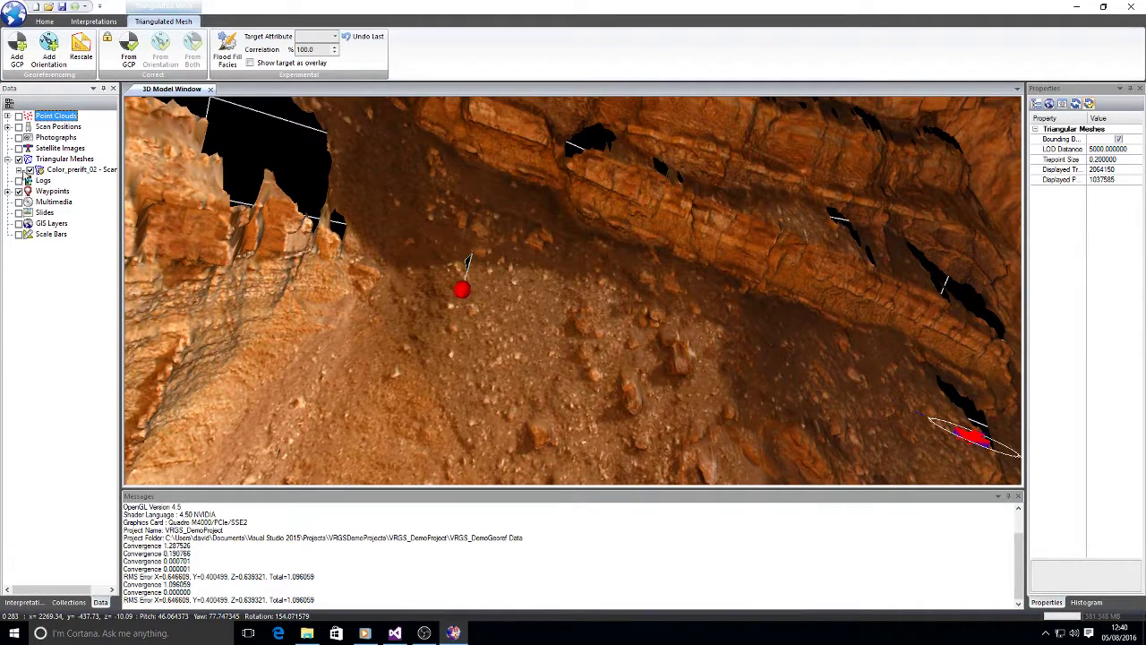
left_click(19, 169)
left_click(17, 49)
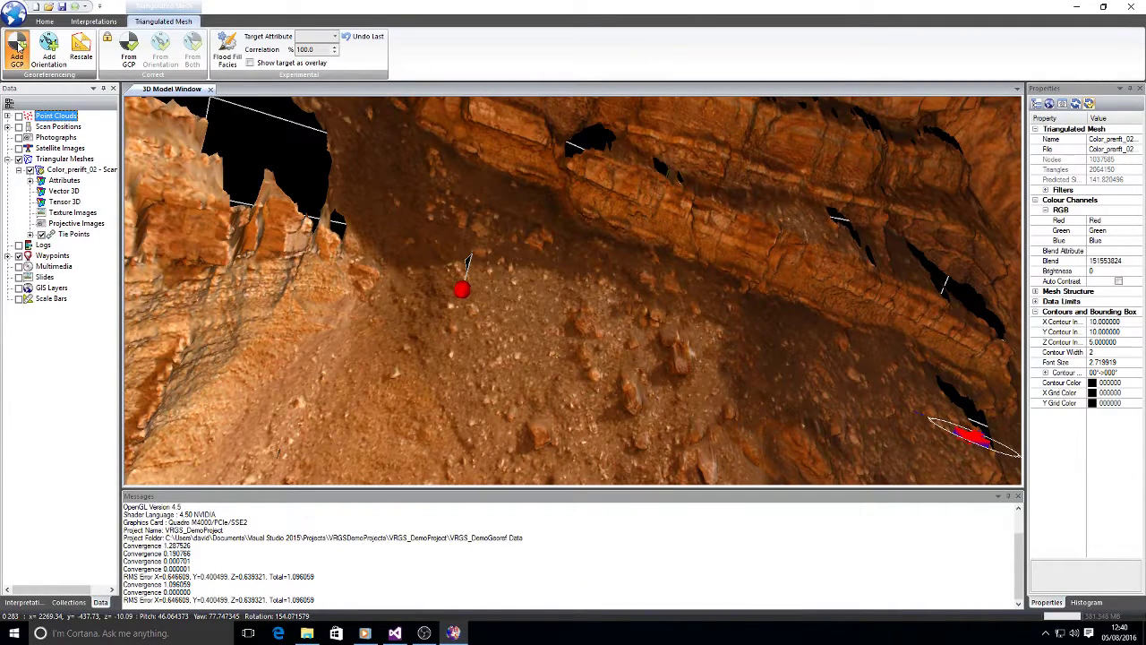
left_click(450, 307)
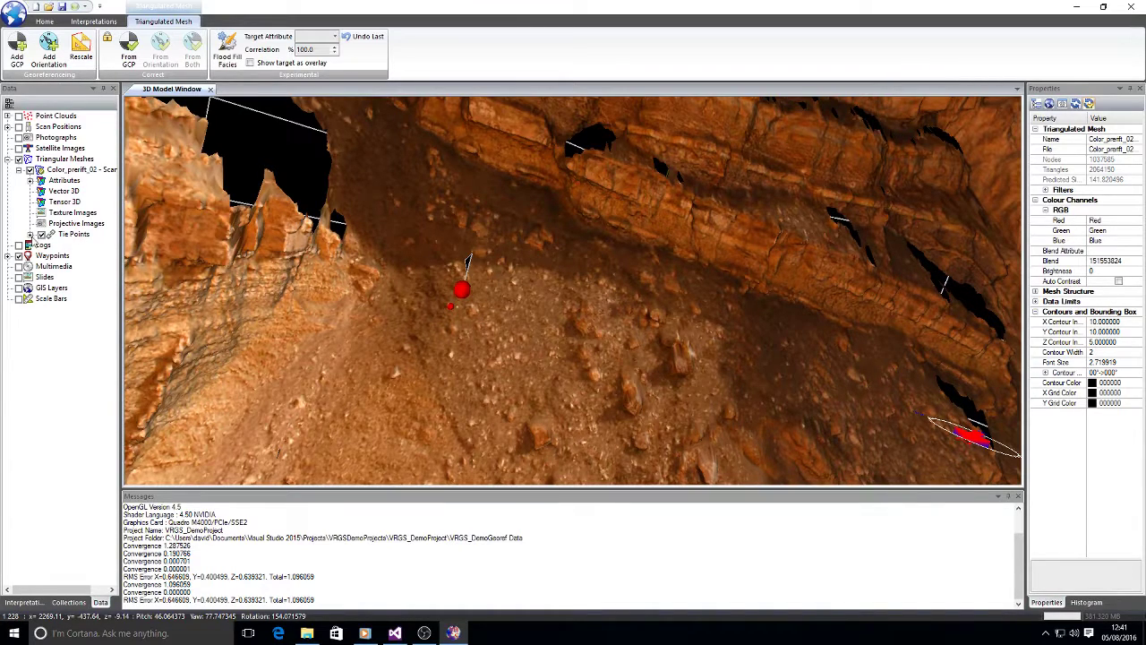
Assign the target position of the newly added tie point from Waypoint 4.
left_click(30, 236)
left_click(82, 299)
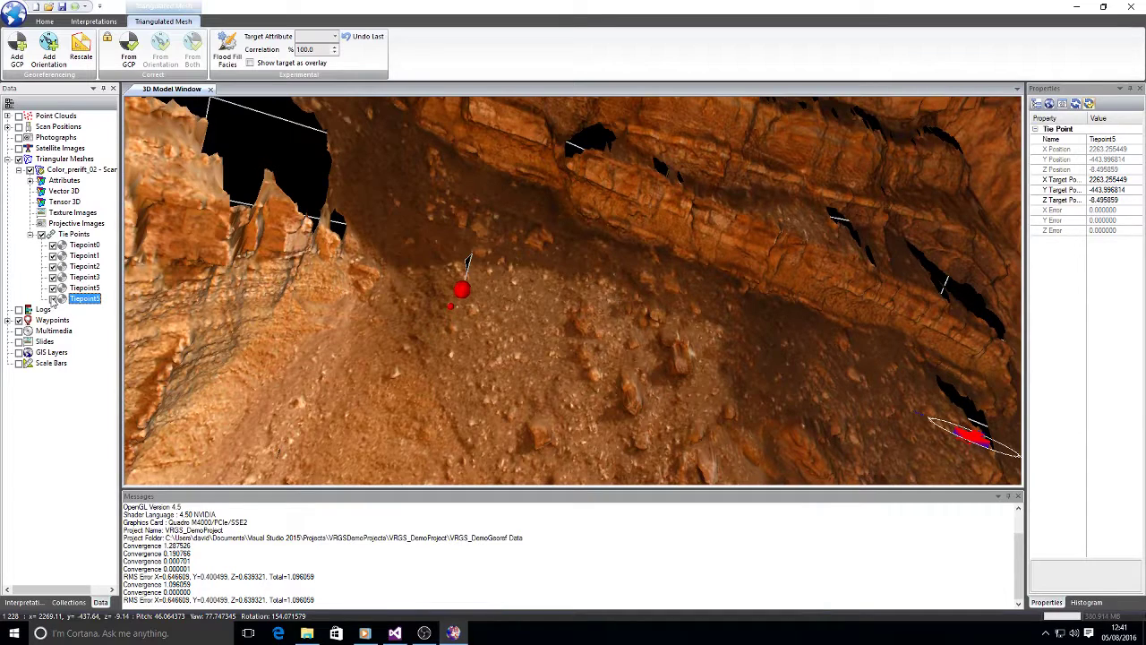
right_click(75, 299)
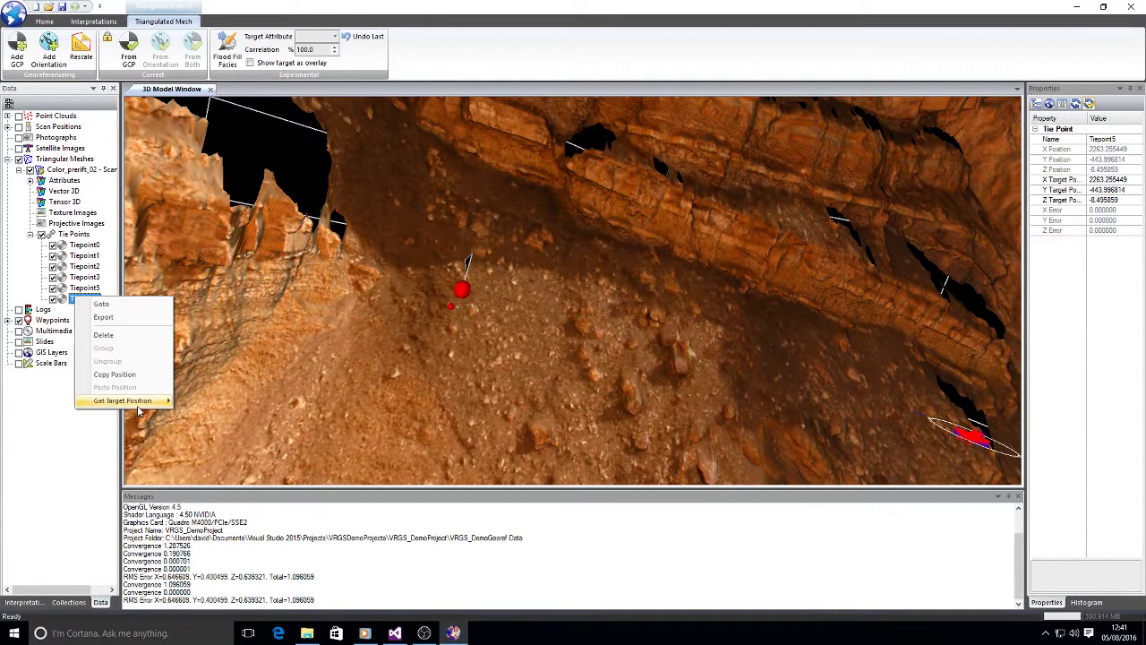
mouse_move(139, 404)
left_click(195, 454)
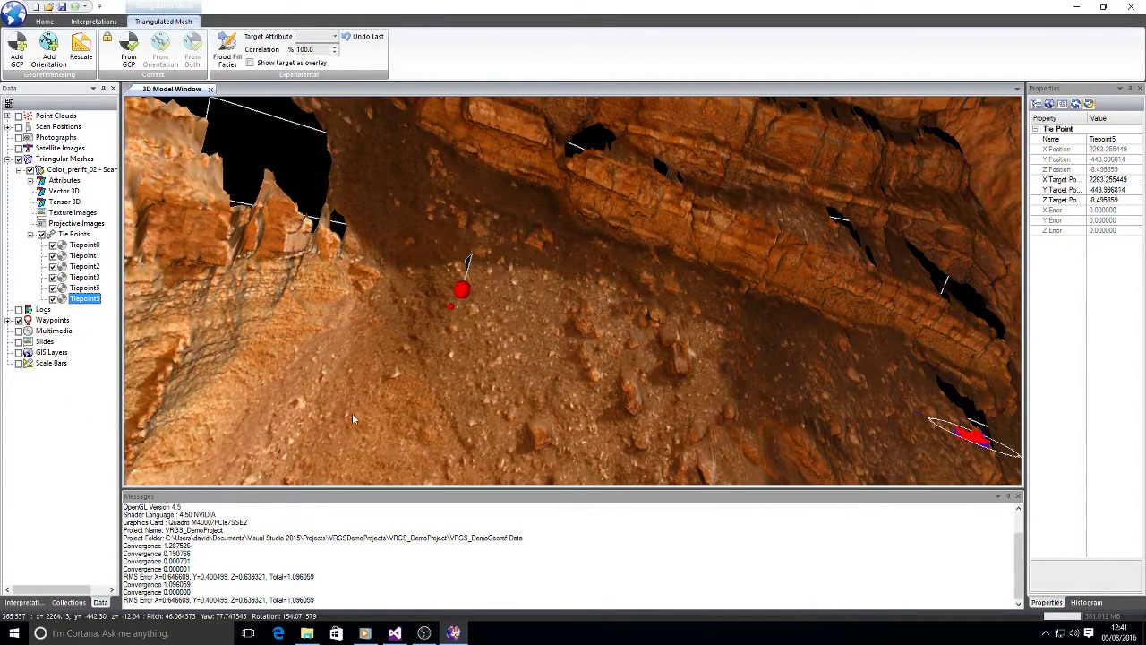
Correct the mesh position again from the ground control points, including the replacement point.
scroll(448, 308, "up", 4)
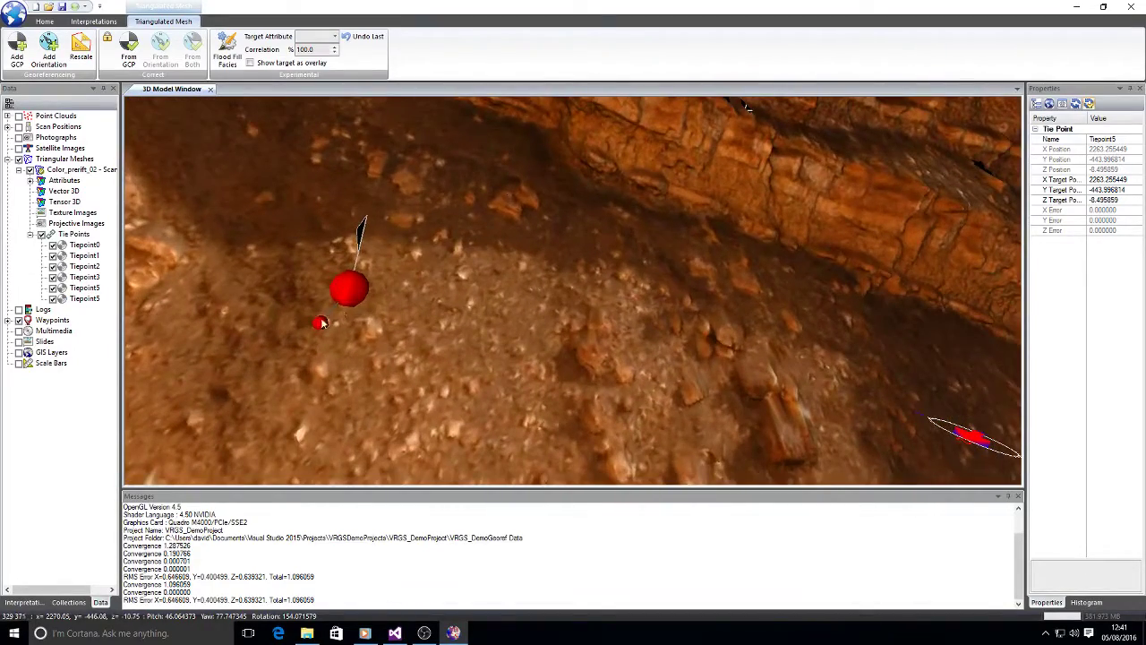
scroll(254, 324, "down", 5)
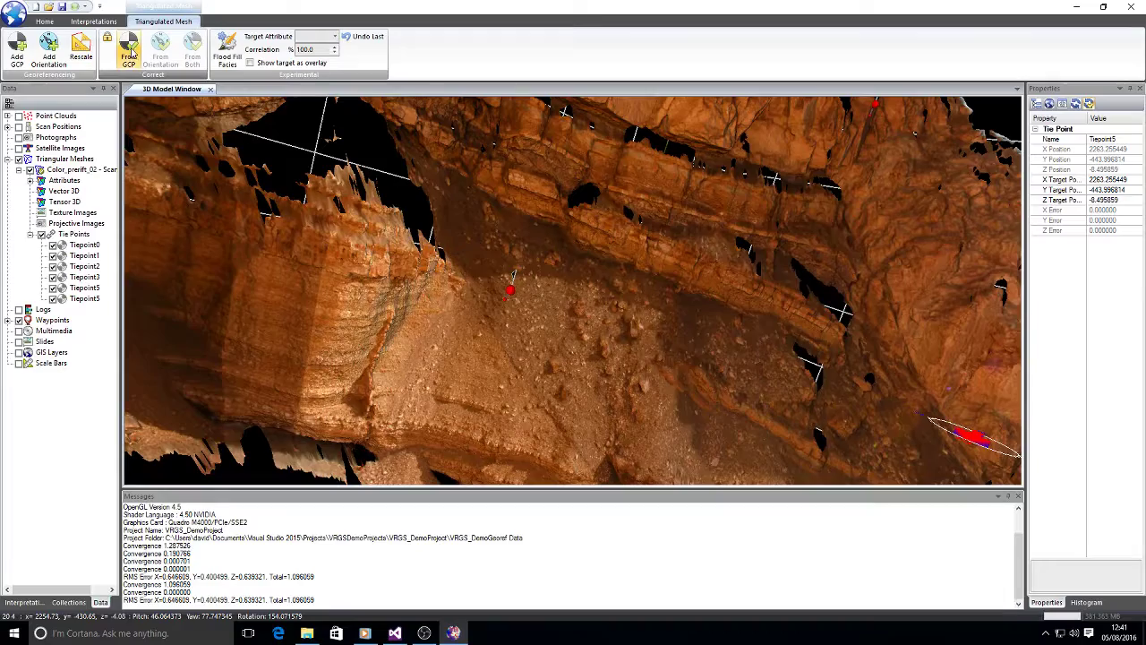
left_click(129, 55)
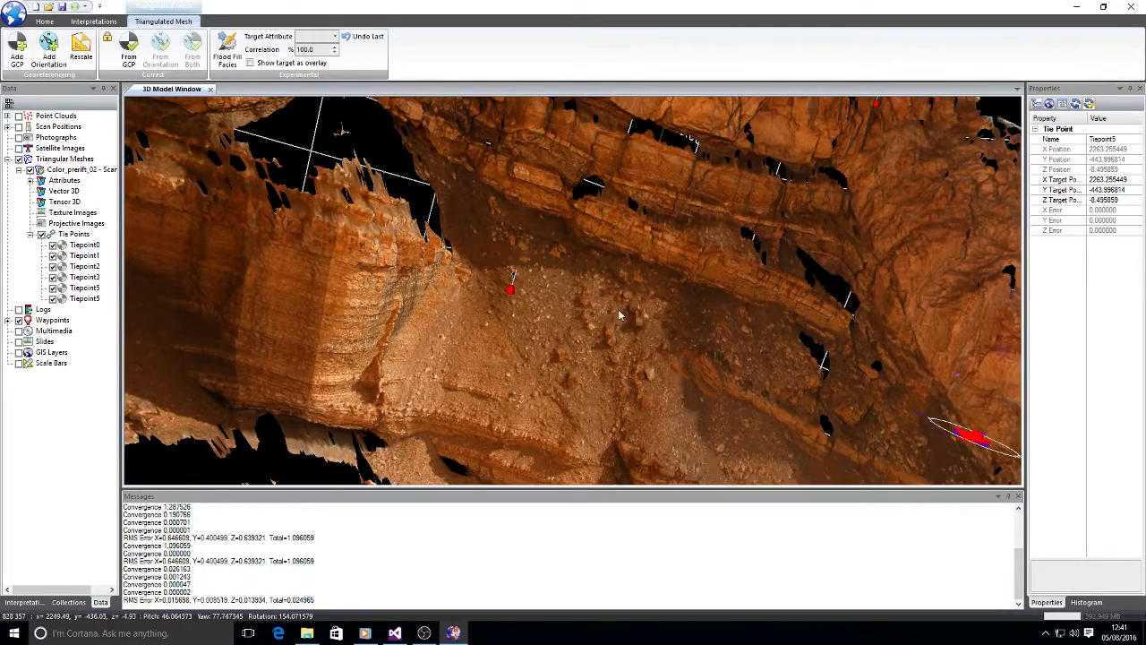
Review the X, Y and Z errors of all six tie points after the second correction.
left_click_drag(619, 315, 540, 304)
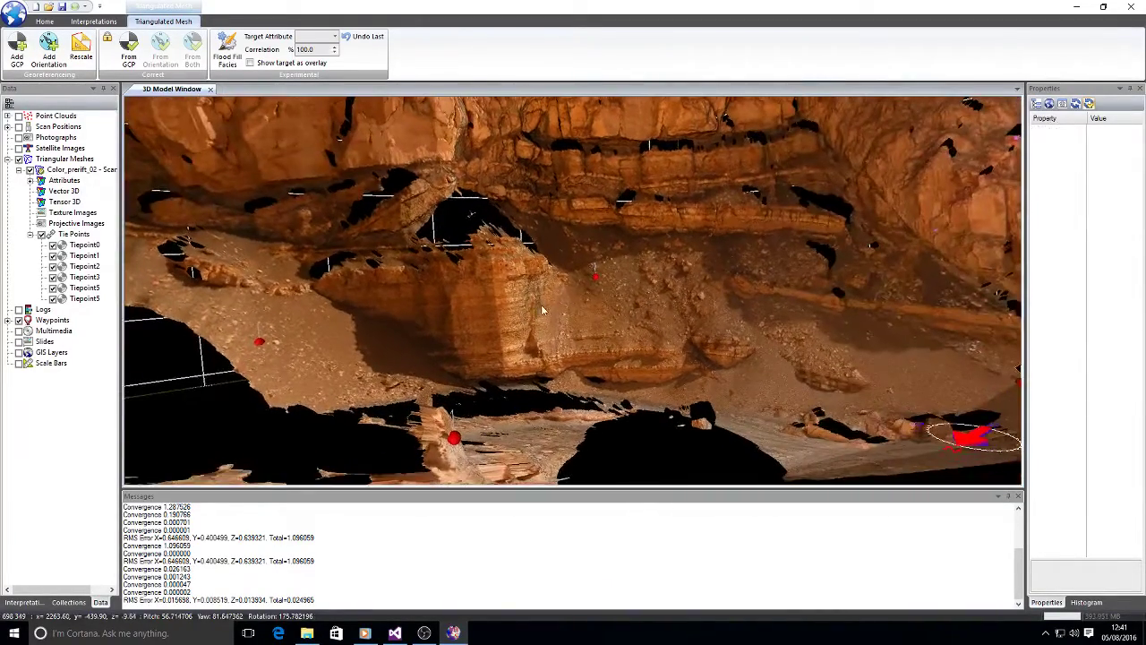
left_click(81, 246)
left_click(82, 256)
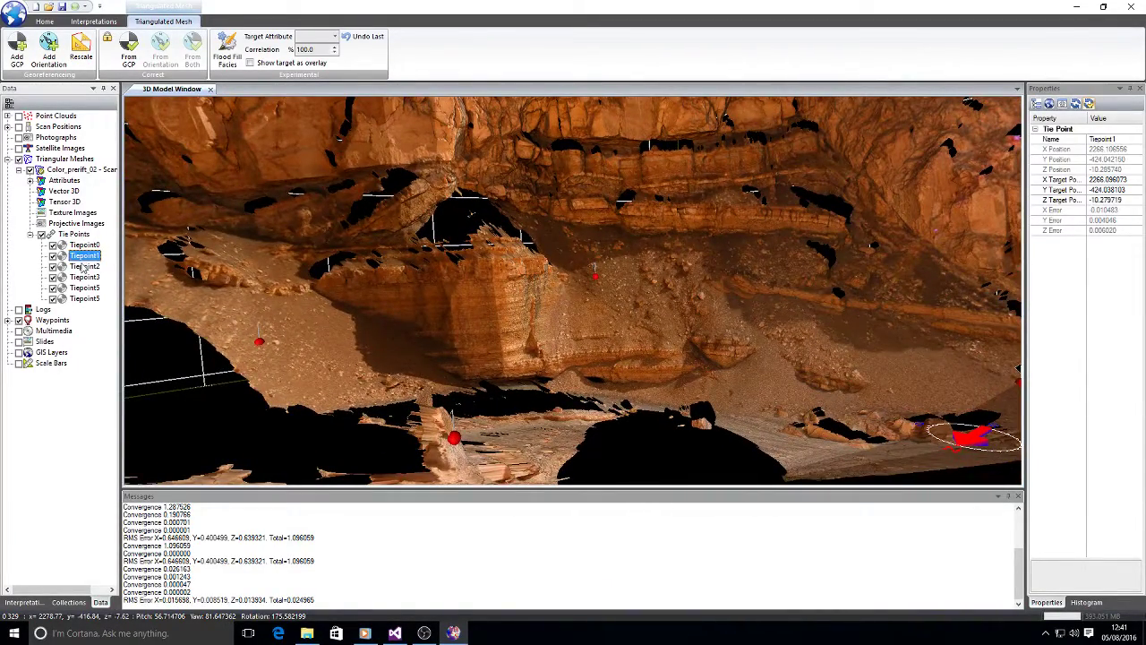
left_click(85, 267)
left_click(86, 277)
left_click(87, 288)
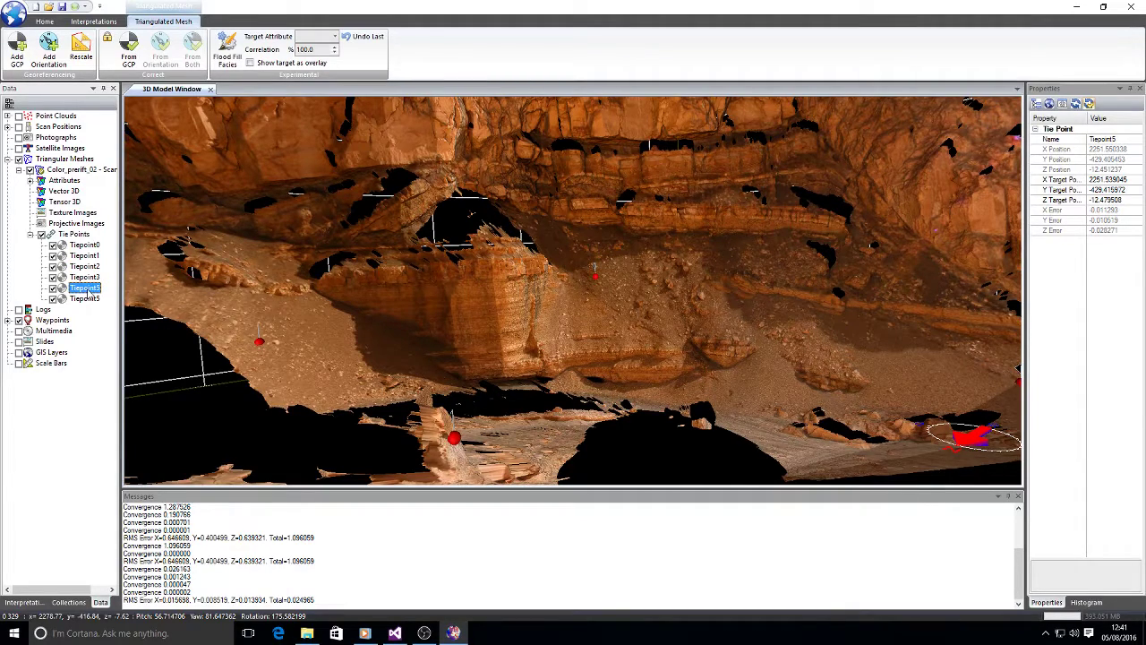
left_click(86, 298)
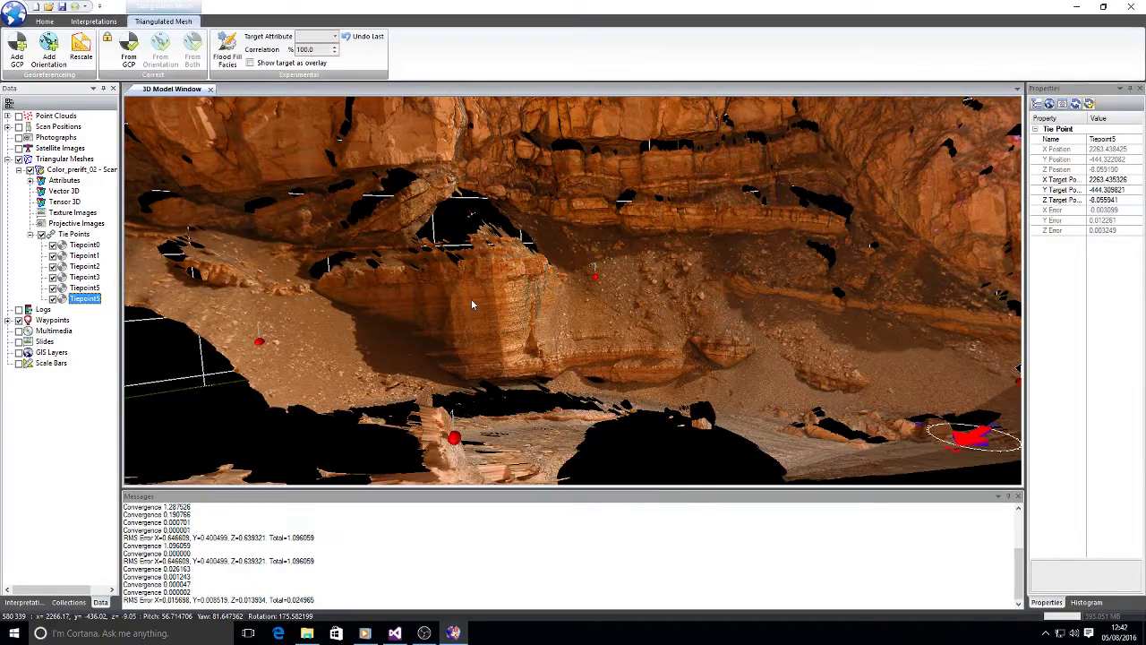
Overlay the Color_prerift_01 point cloud on the corrected mesh to compare their alignment, and hide the cloud again.
left_click_drag(472, 299, 531, 353)
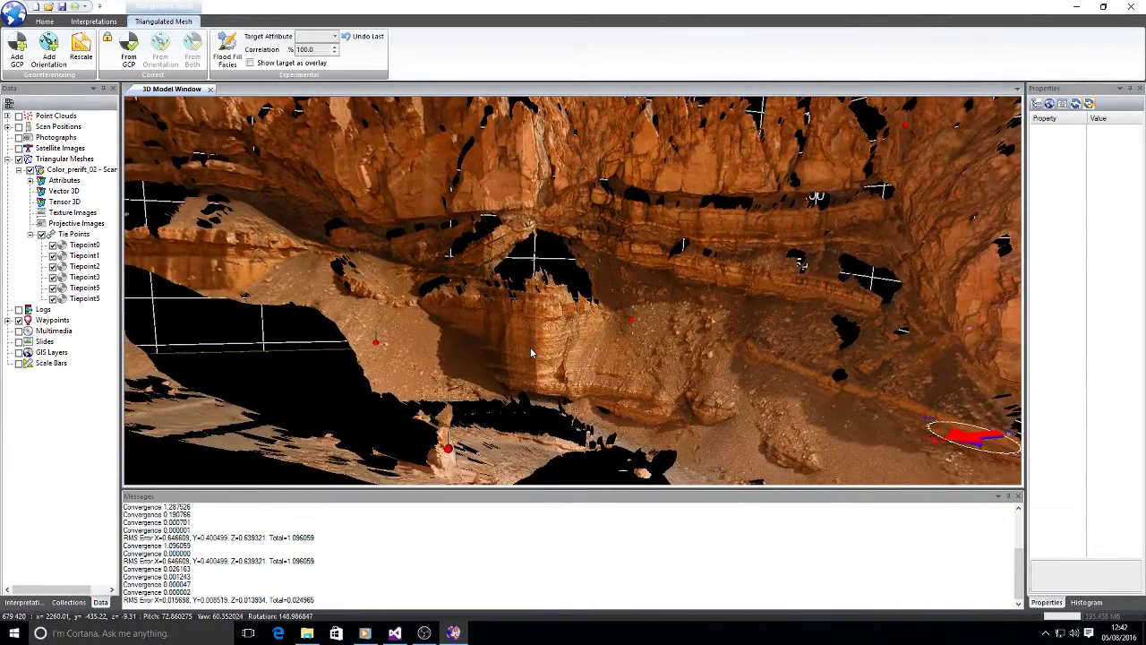
left_click(8, 115)
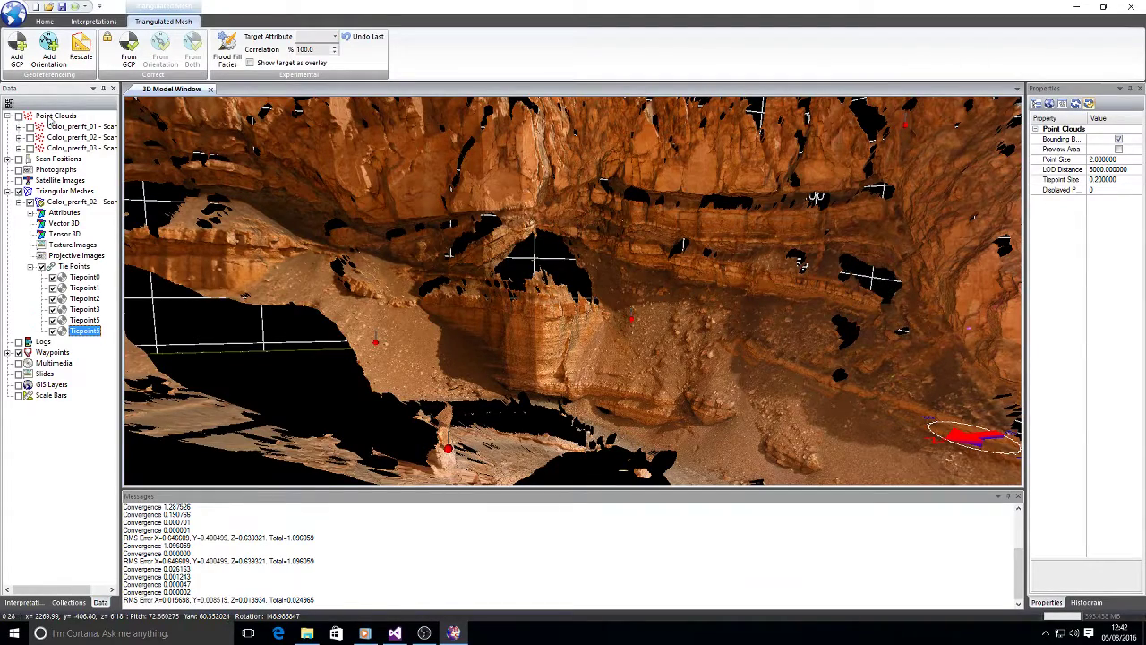
left_click(30, 126)
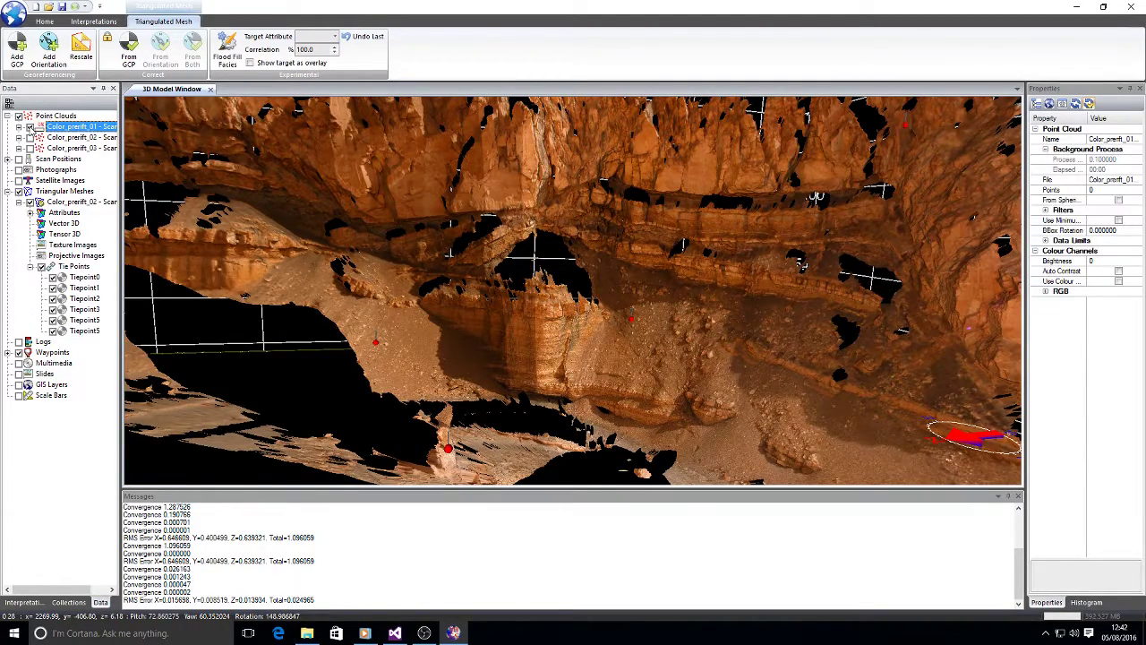
scroll(658, 333, "up", 5)
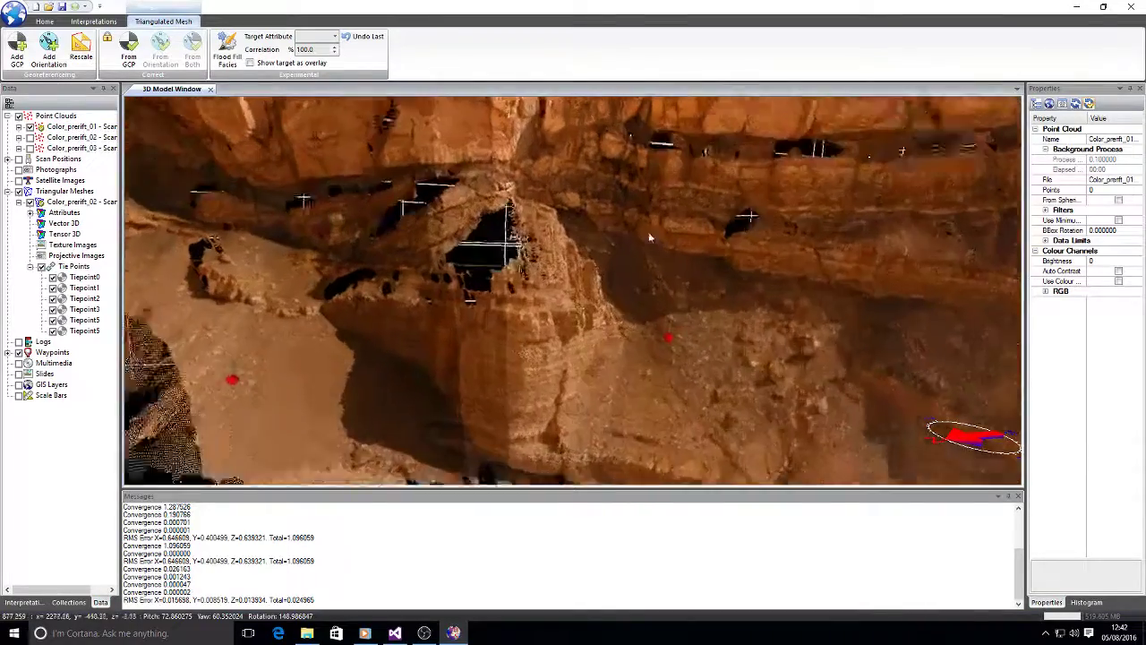
left_click_drag(703, 271, 586, 296)
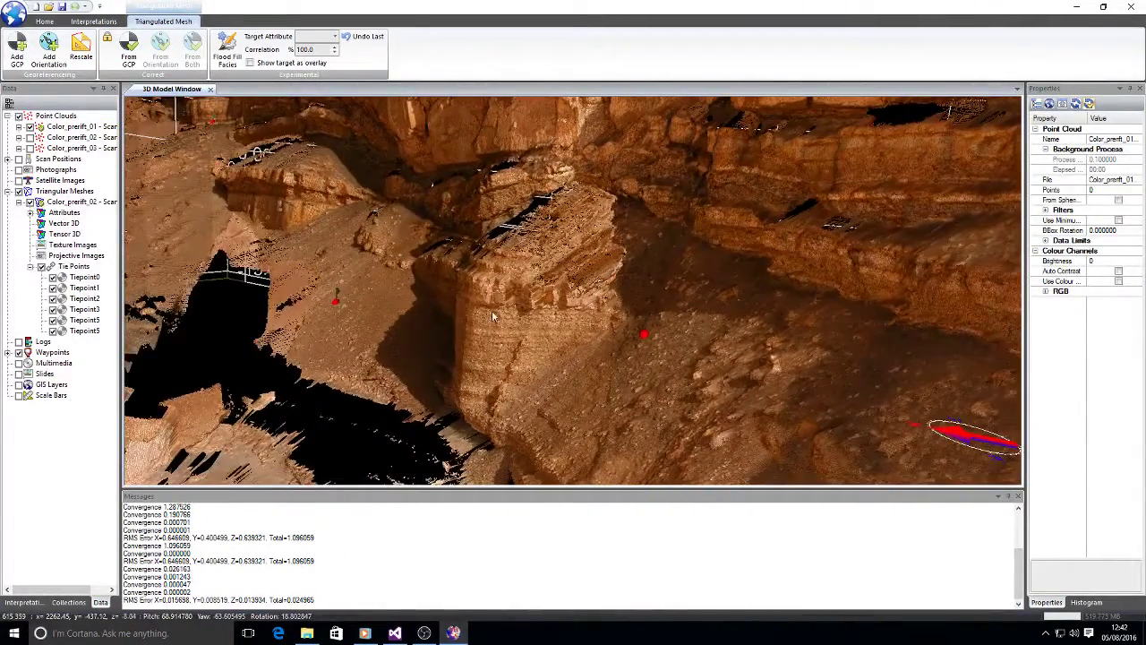
left_click(29, 128)
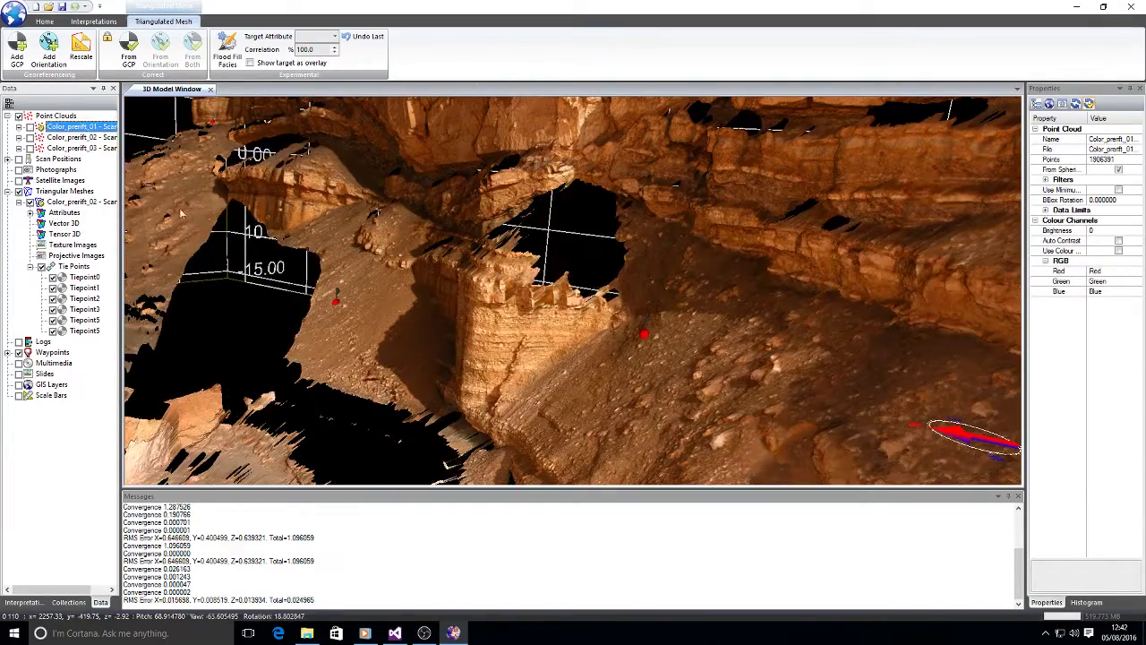